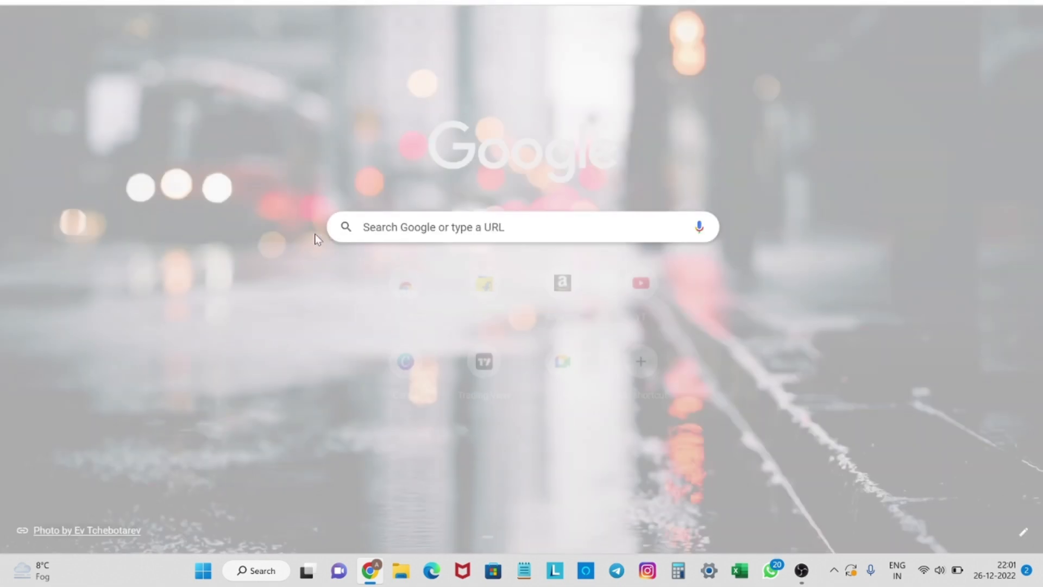
# Go to the Canva website and open the recent Instagram Post design "LARGE CAPACITY".
pyautogui.write('www.cn')
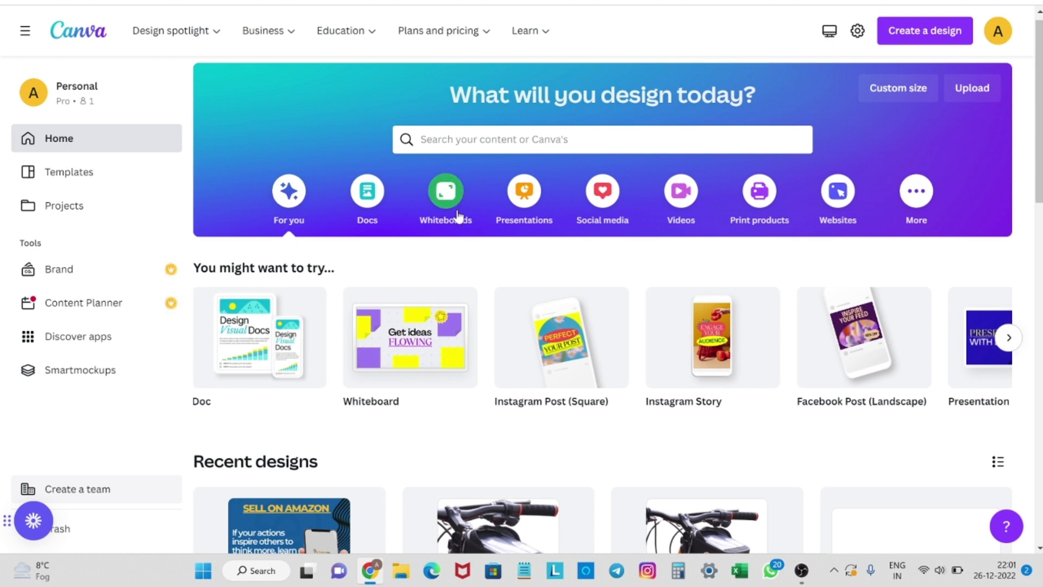
pyautogui.scroll(-6, 458, 216)
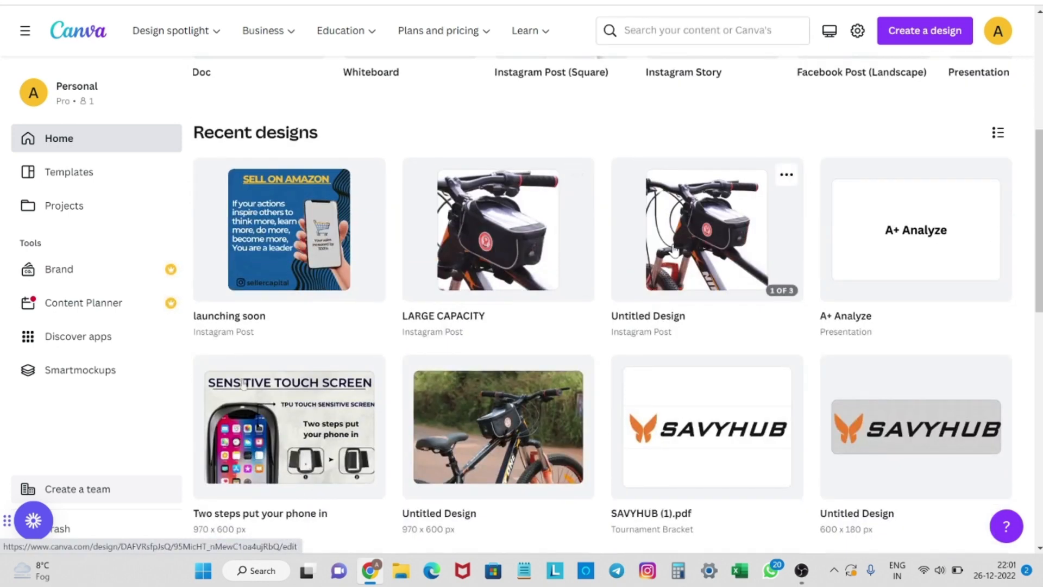
pyautogui.click(477, 246)
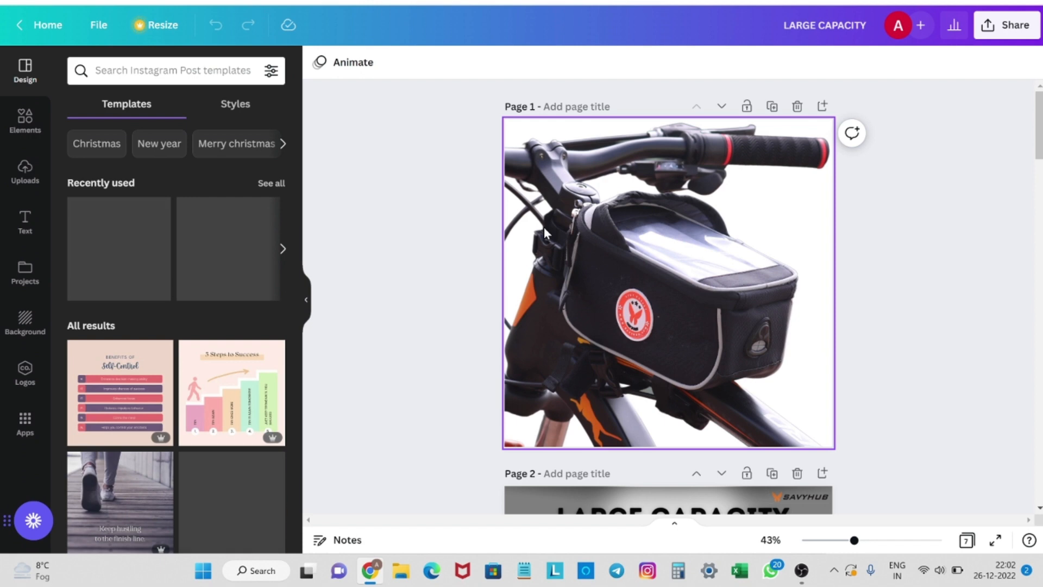
# Examine the design's pages on the bag's main photo, capacity, product specifications, phone size compatibility, touch screen and product size.
pyautogui.scroll(-1, 545, 233)
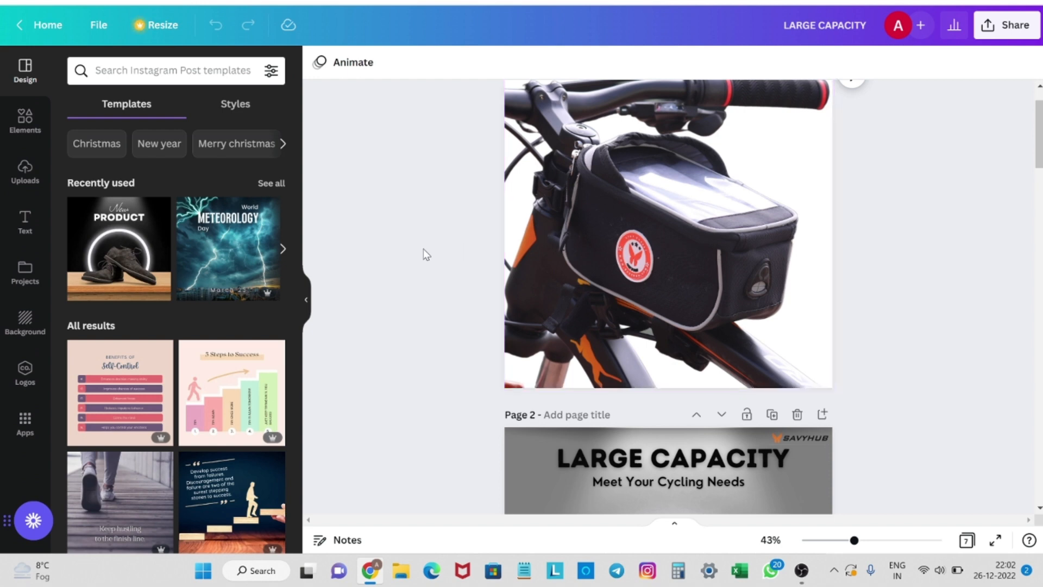
pyautogui.scroll(1, 422, 250)
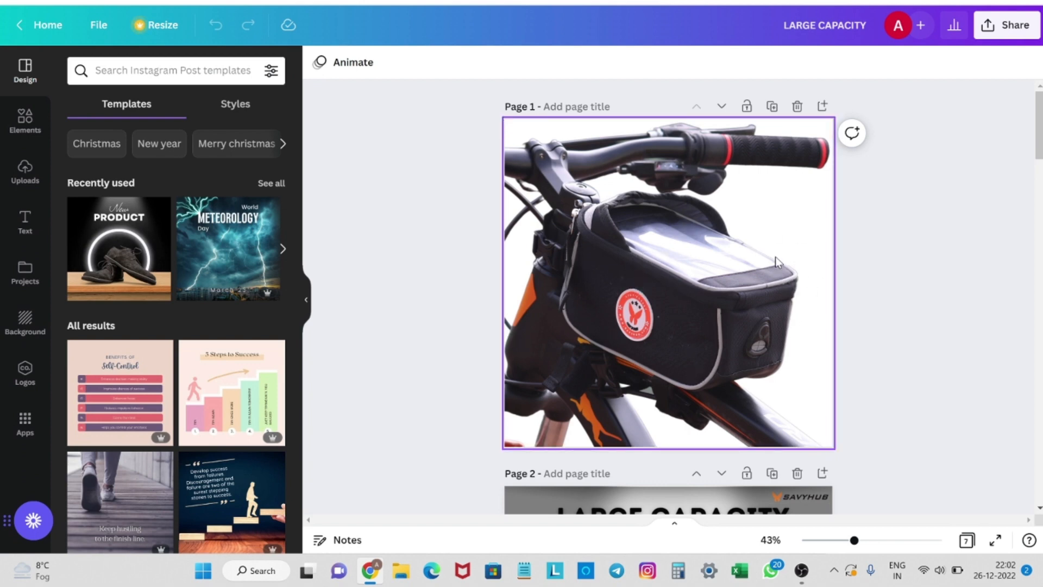
pyautogui.scroll(-4, 455, 323)
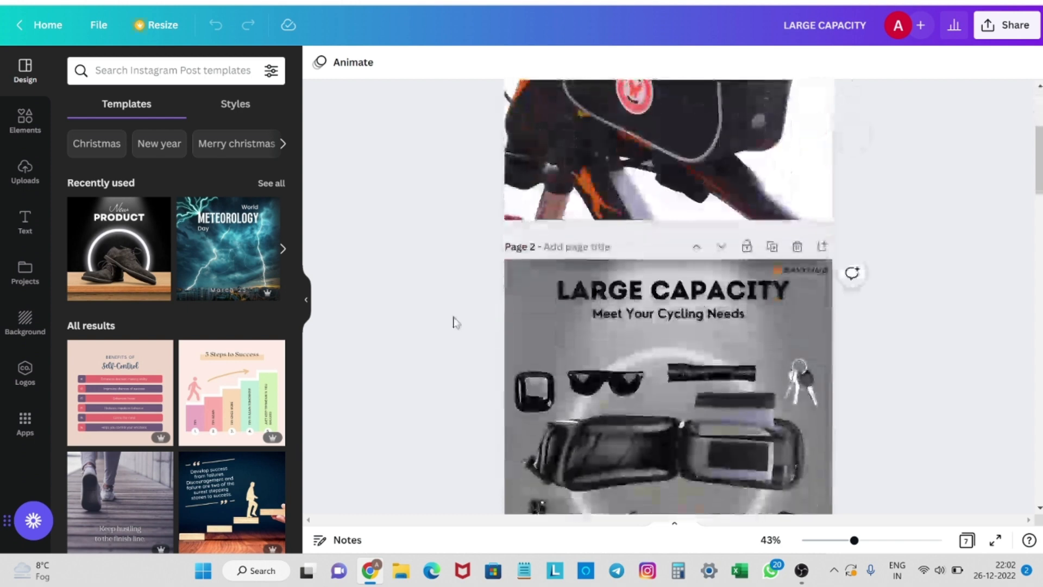
pyautogui.scroll(-2, 455, 323)
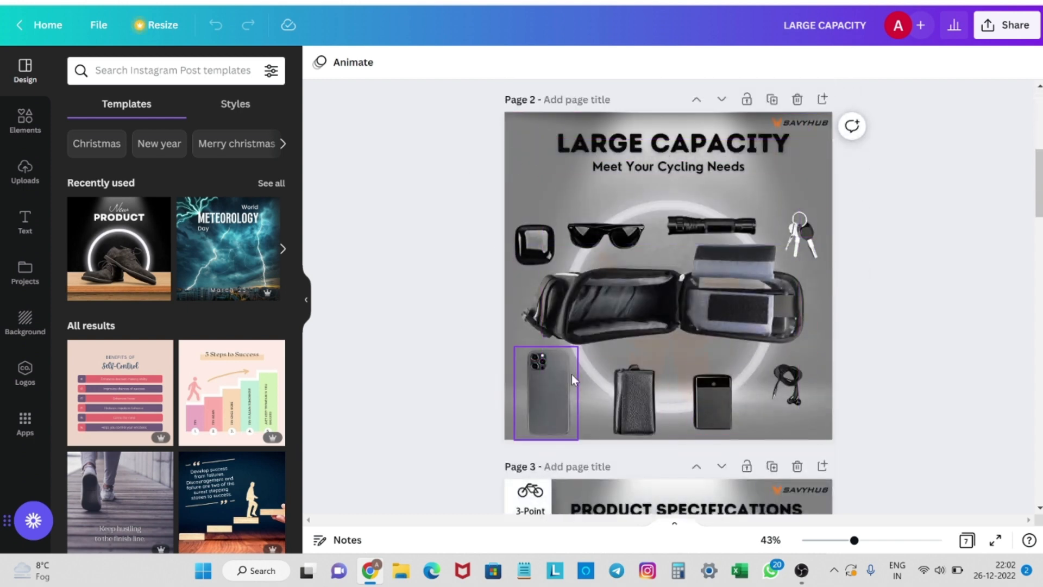
pyautogui.scroll(-1, 506, 296)
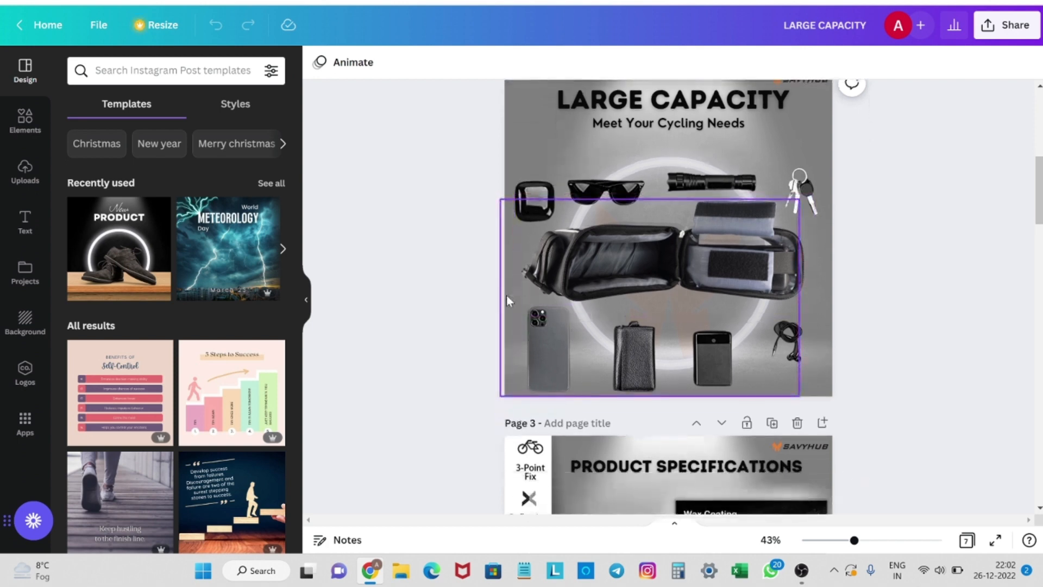
pyautogui.scroll(-5, 509, 303)
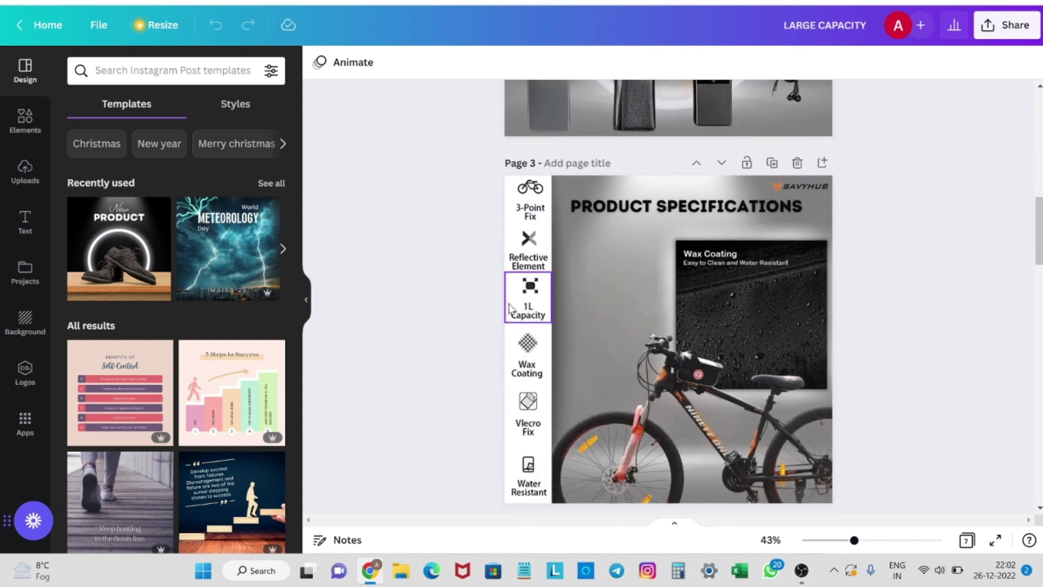
pyautogui.scroll(-1, 510, 309)
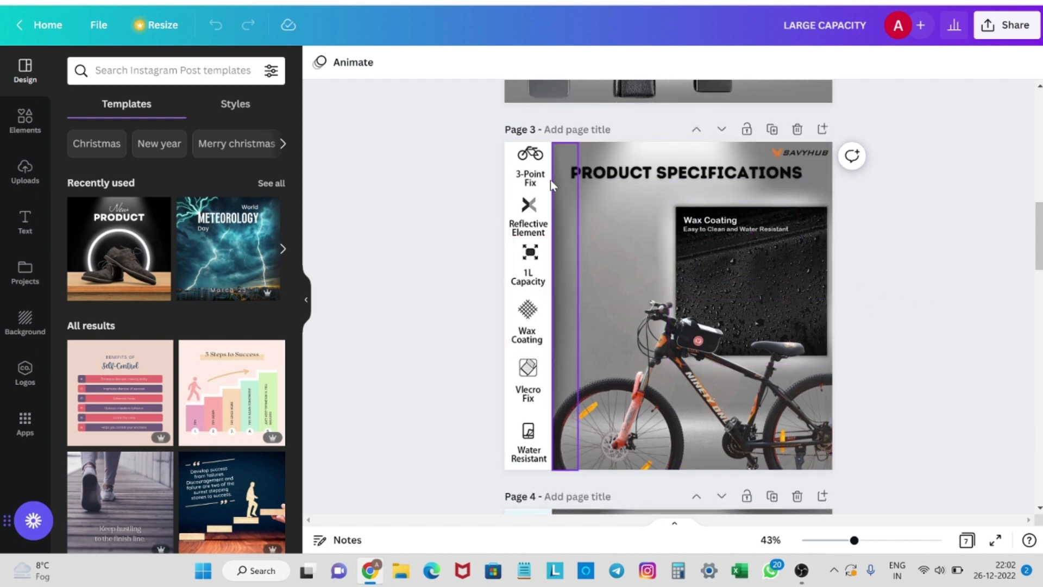
pyautogui.scroll(-10, 521, 430)
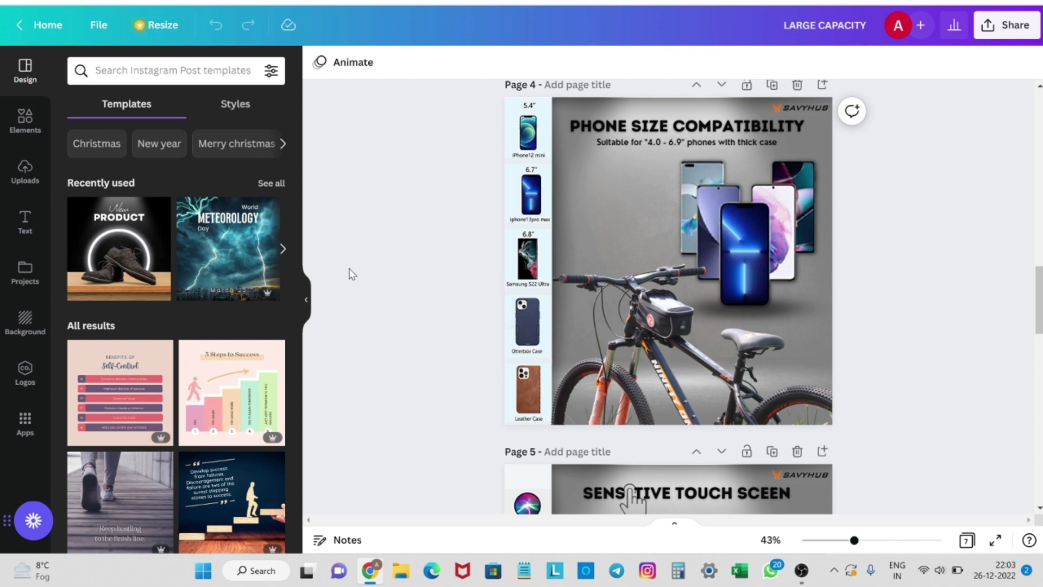
pyautogui.scroll(1, 352, 274)
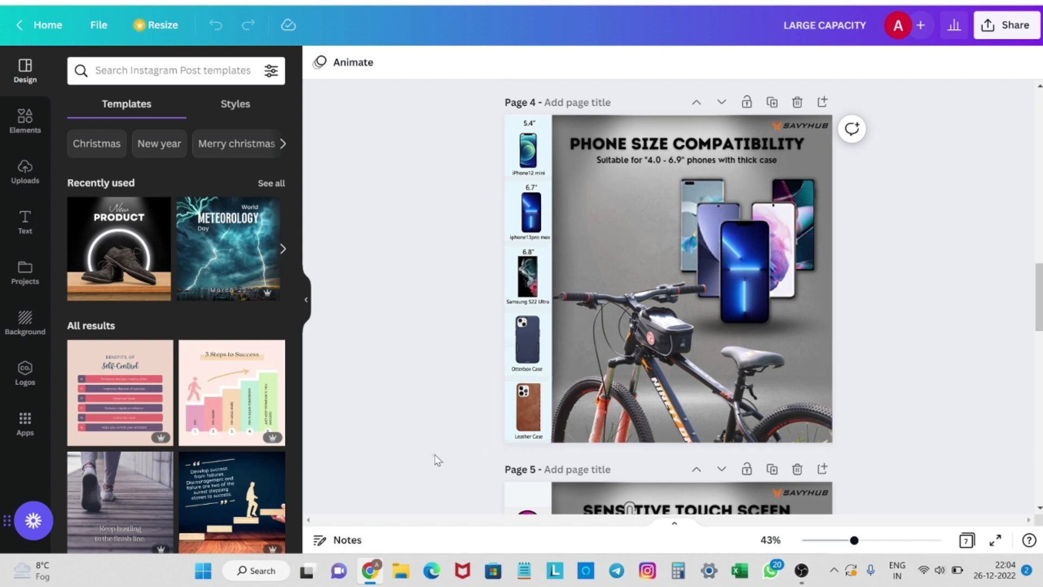
pyautogui.scroll(-3, 436, 459)
pyautogui.scroll(-3, 435, 459)
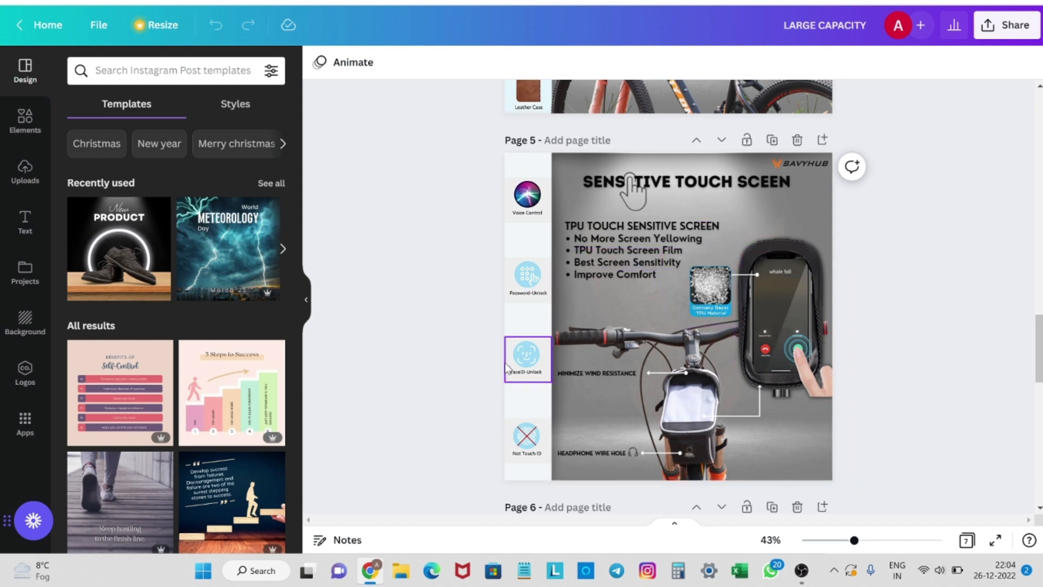
pyautogui.scroll(-7, 504, 361)
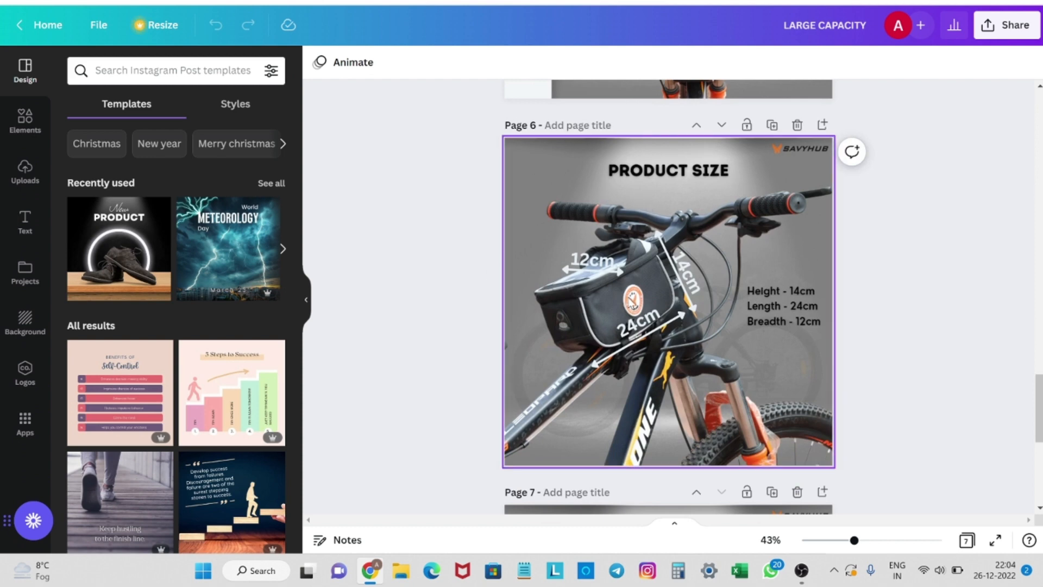
pyautogui.scroll(-1, 631, 302)
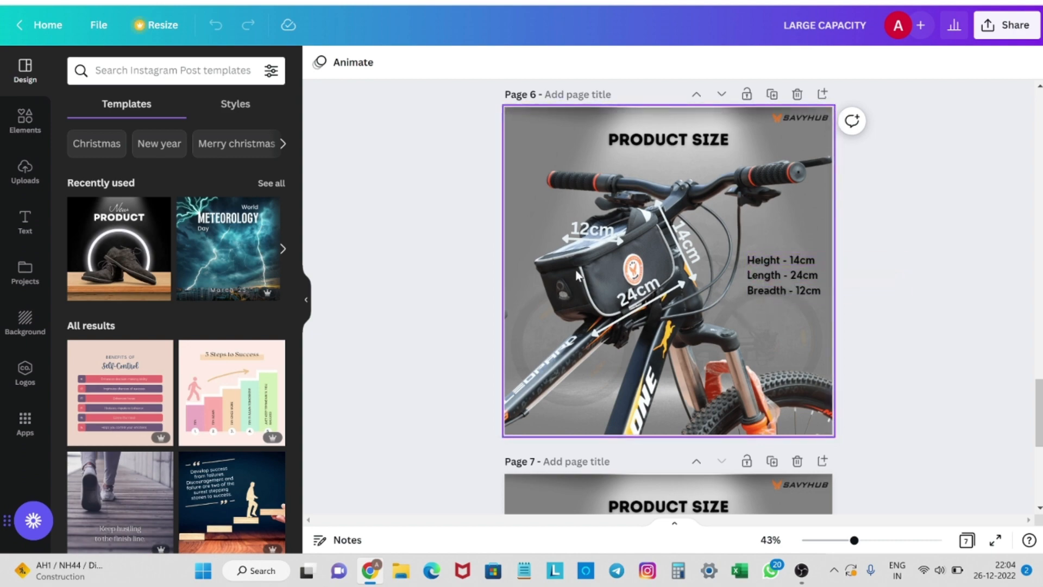
pyautogui.scroll(15, 576, 275)
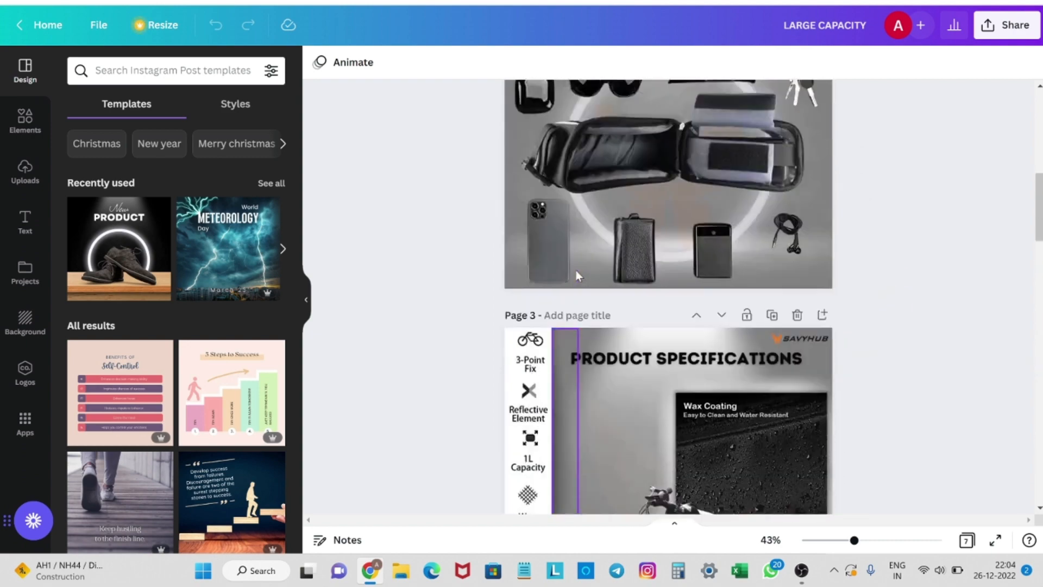
pyautogui.scroll(-14, 575, 269)
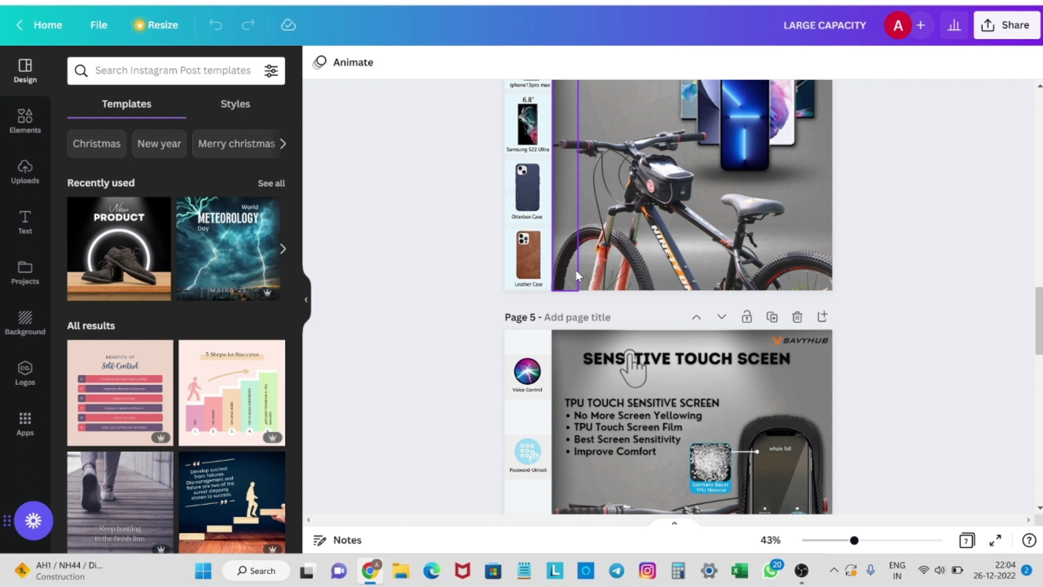
# Add a blank page directly after page 1, the main product photo.
pyautogui.scroll(6, 576, 270)
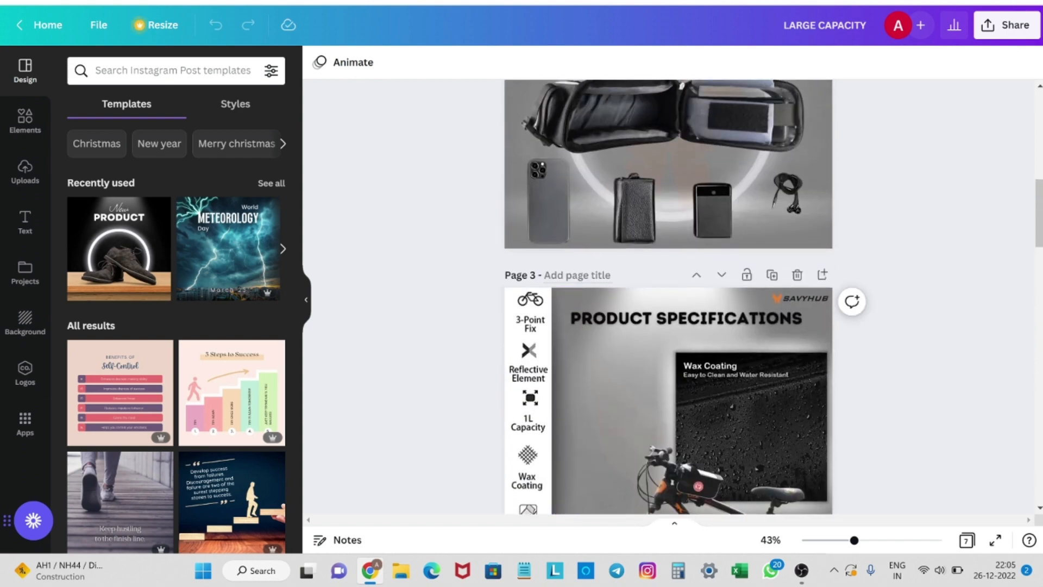
pyautogui.scroll(5, 669, 297)
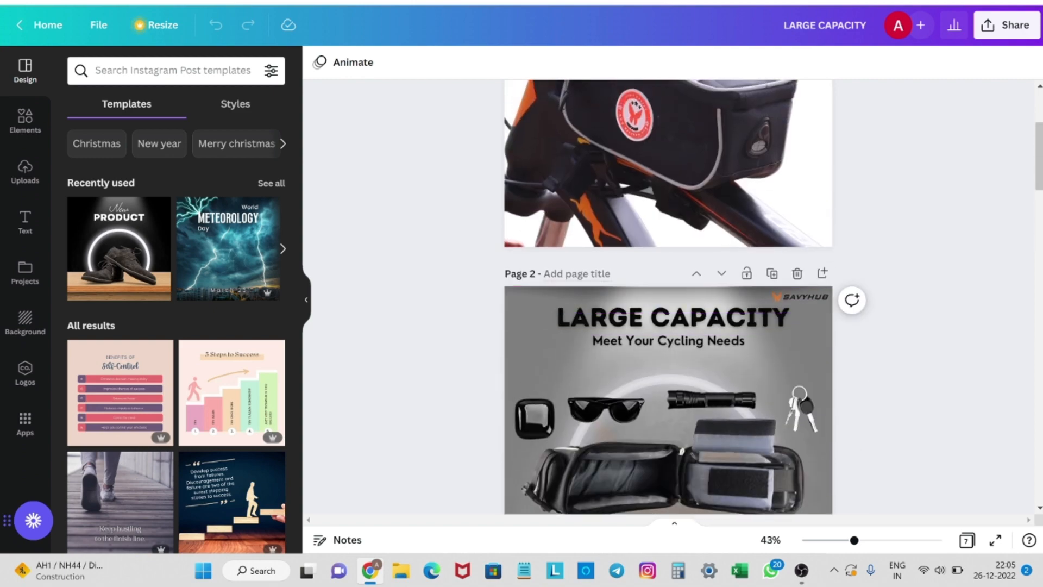
pyautogui.scroll(3, 575, 269)
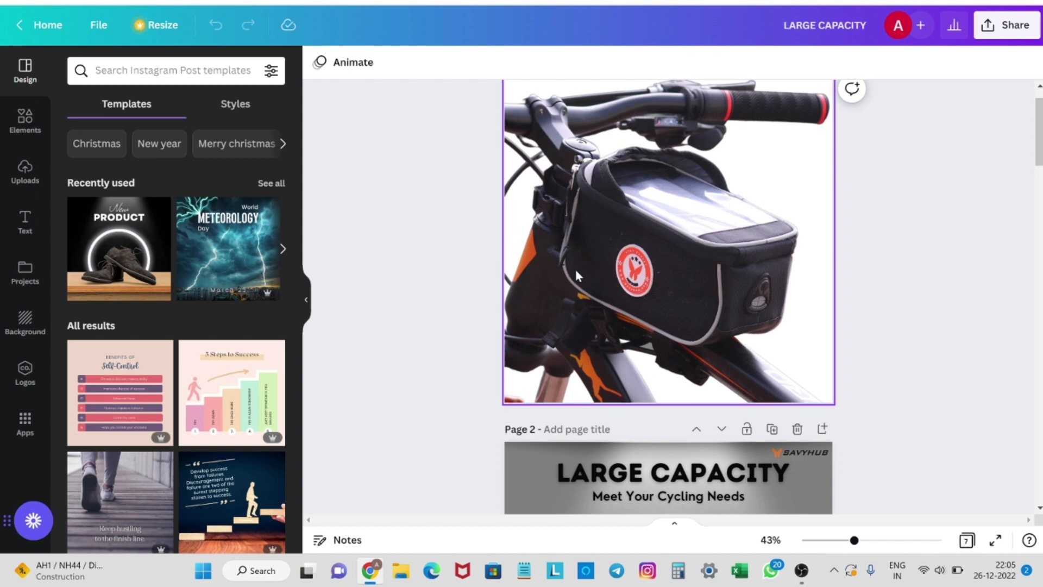
pyautogui.scroll(1, 575, 269)
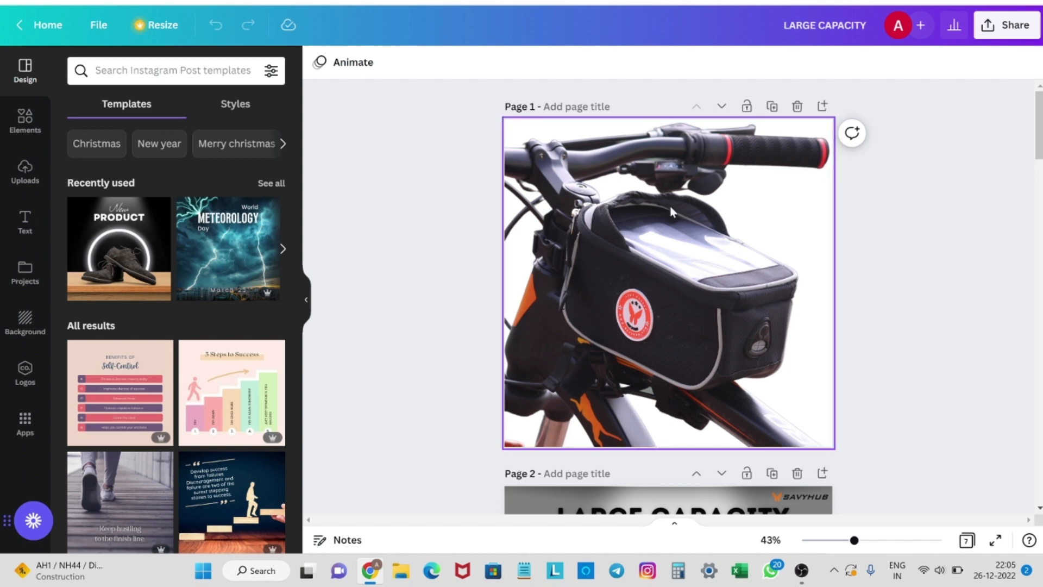
pyautogui.click(820, 107)
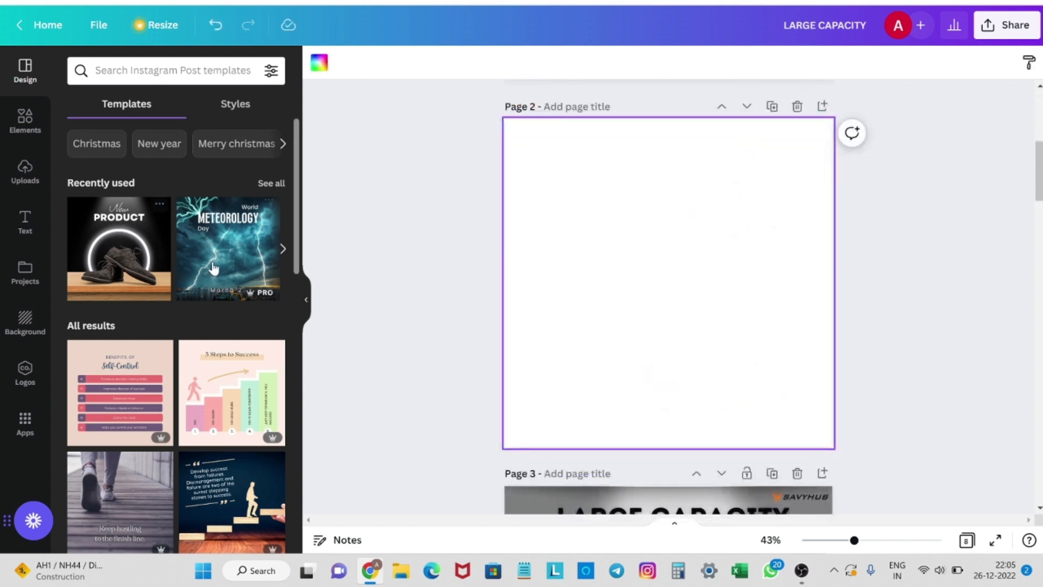
# Place the uploaded outdoor photo of the bicycle with the black bag on the blank page 2.
pyautogui.moveTo(165, 225)
pyautogui.click(23, 188)
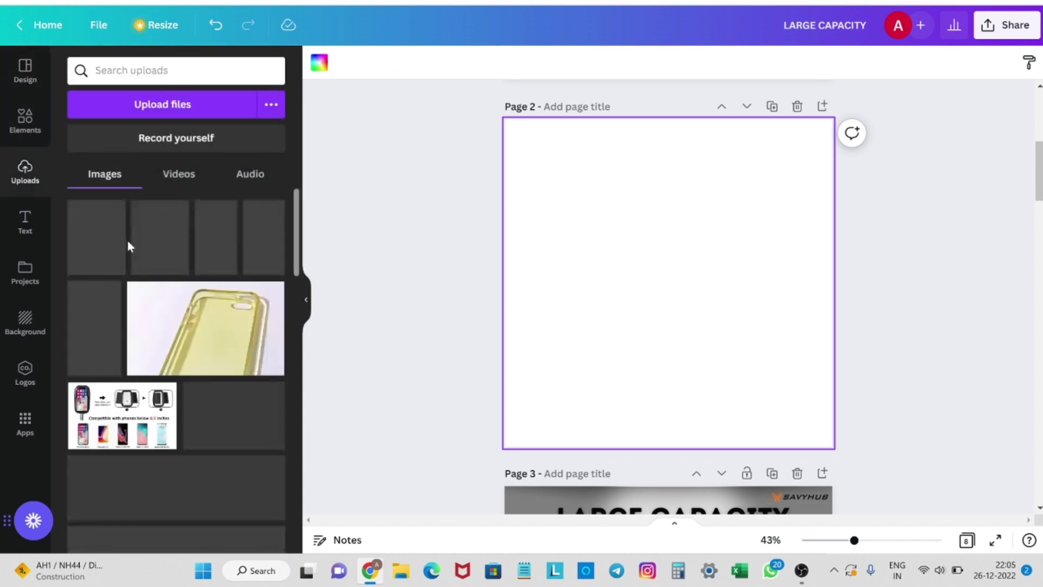
pyautogui.moveTo(262, 358)
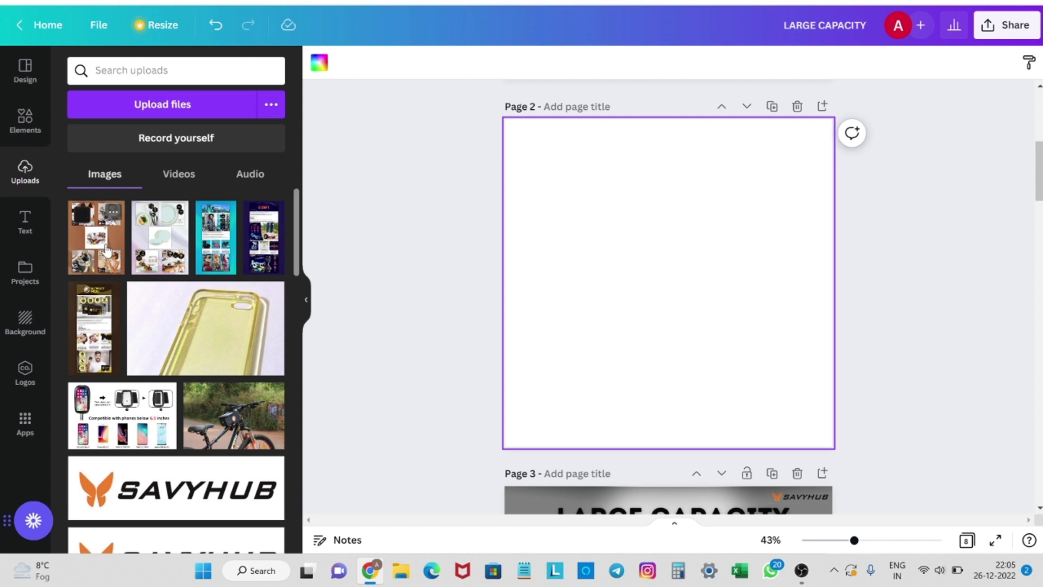
pyautogui.scroll(-4, 163, 335)
pyautogui.click(164, 329)
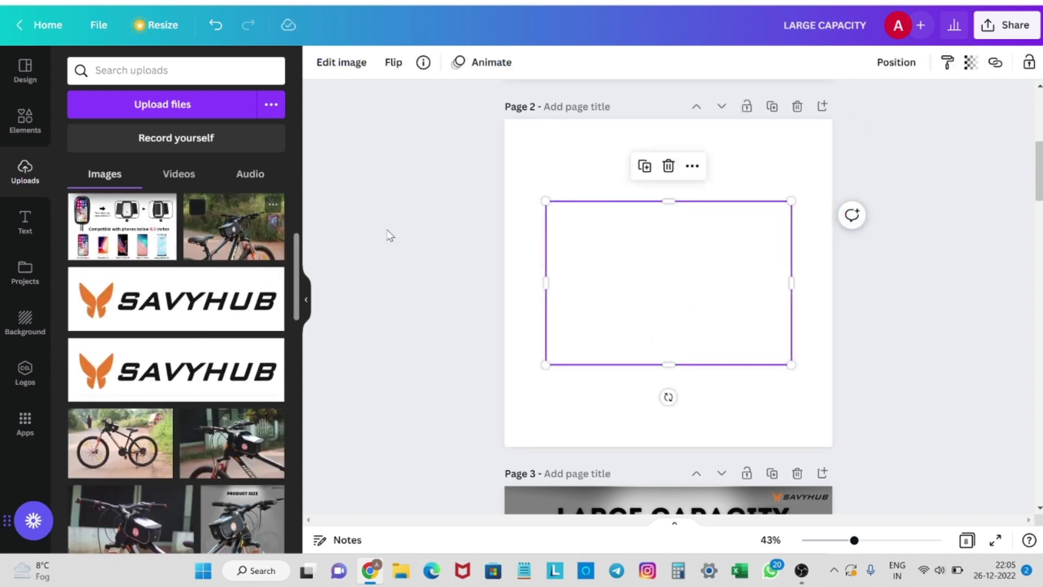
pyautogui.click(241, 251)
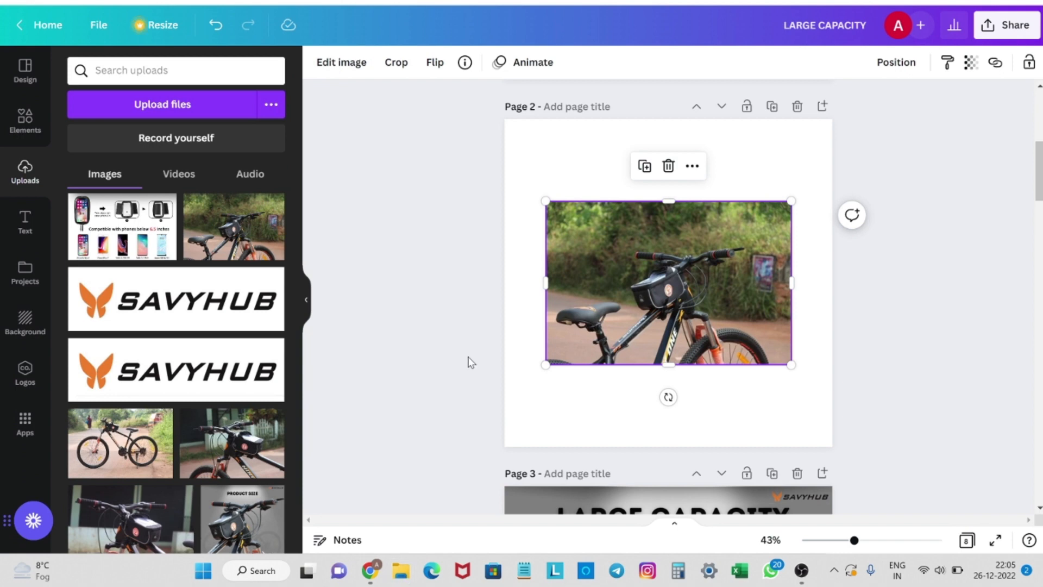
# Upload the recent image file "launching soon (2)" from File Explorer into the design's uploads.
pyautogui.press('super+e')
pyautogui.click(508, 428)
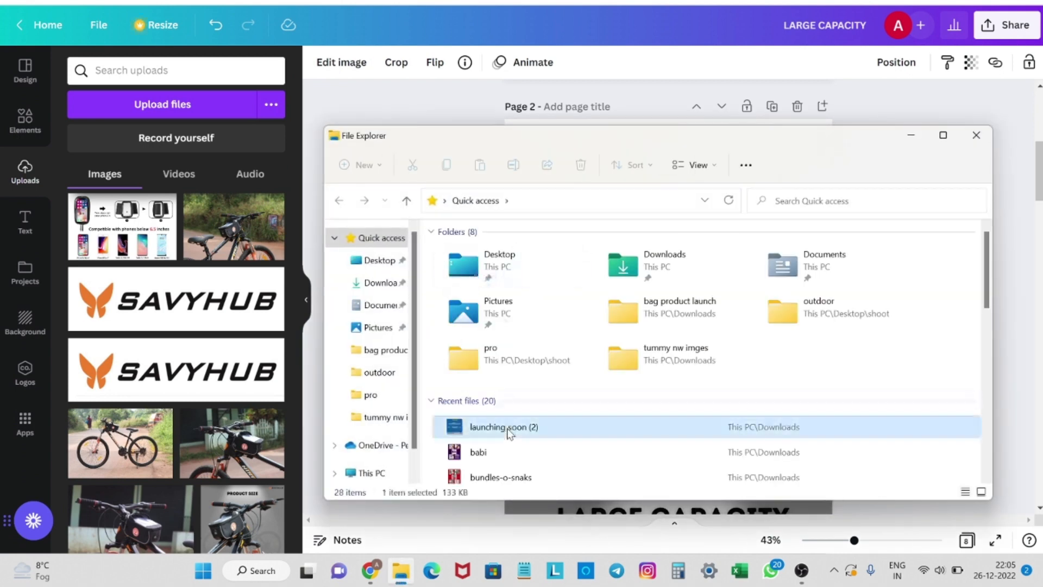
pyautogui.moveTo(509, 433); pyautogui.dragTo(163, 234)
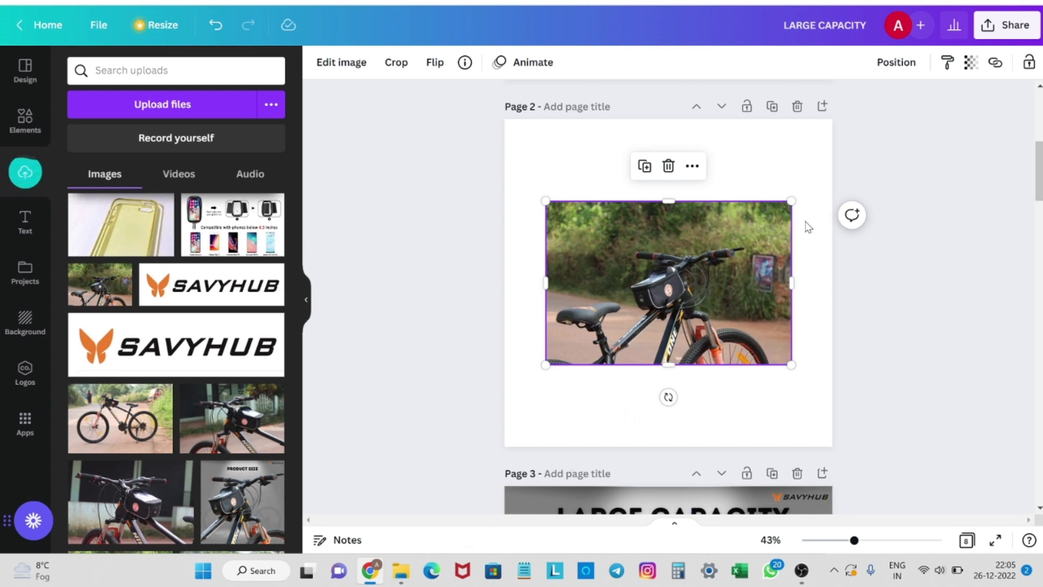
# Enlarge the bicycle photo on page 2 so it extends beyond both side edges of the page.
pyautogui.moveTo(791, 199); pyautogui.dragTo(833, 174)
pyautogui.moveTo(547, 365); pyautogui.dragTo(460, 450)
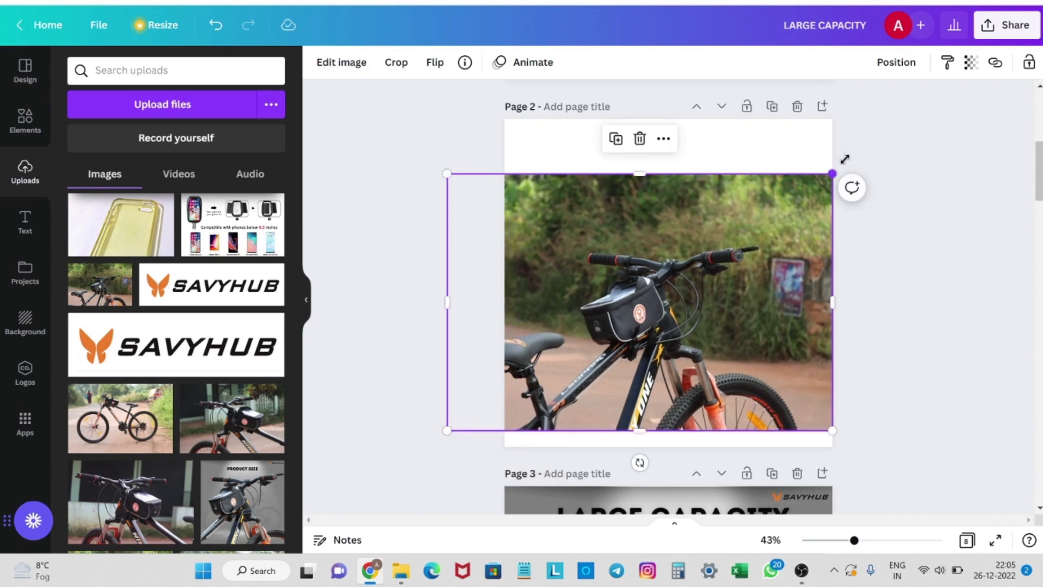
pyautogui.moveTo(845, 159); pyautogui.dragTo(889, 136)
pyautogui.click(938, 260)
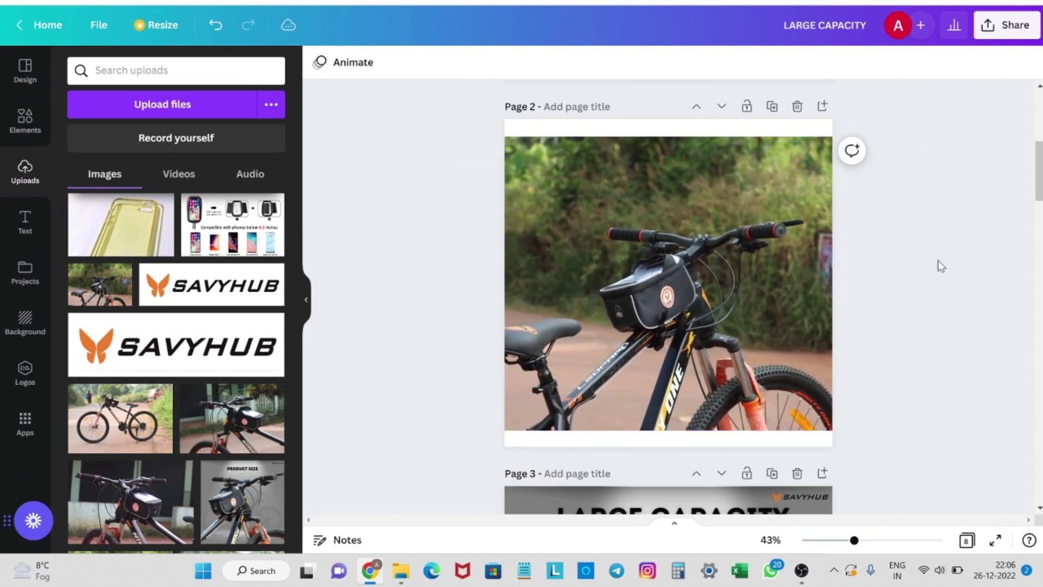
# Remove the background of the bicycle photo on page 2 with the Background Remover.
pyautogui.click(707, 266)
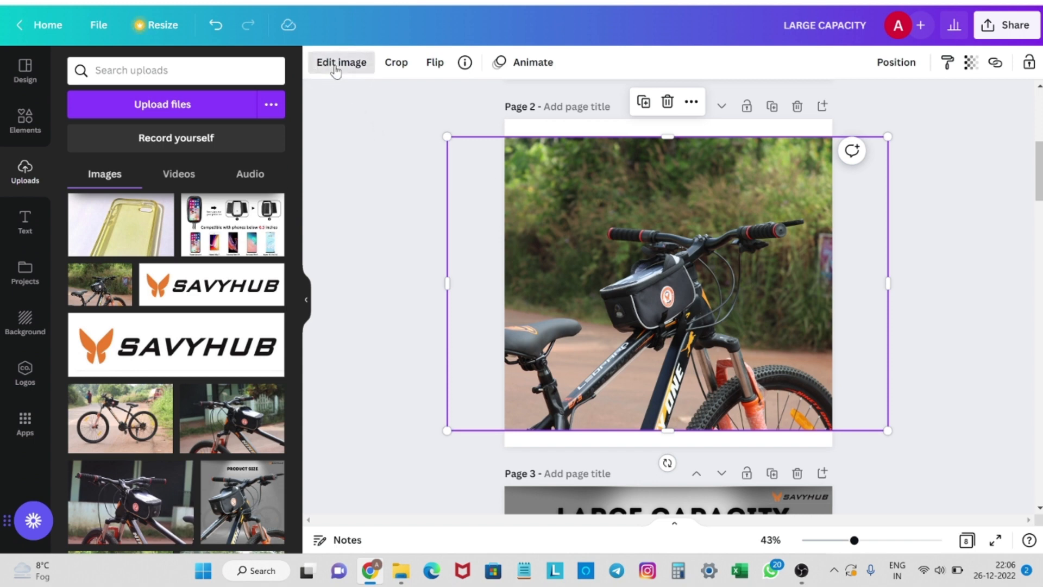
pyautogui.click(335, 67)
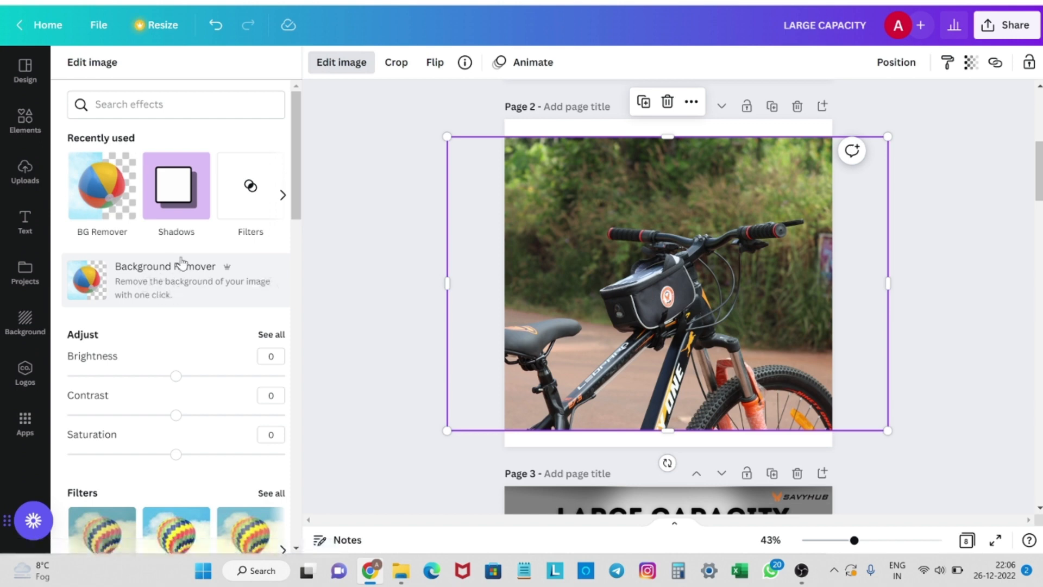
pyautogui.click(181, 264)
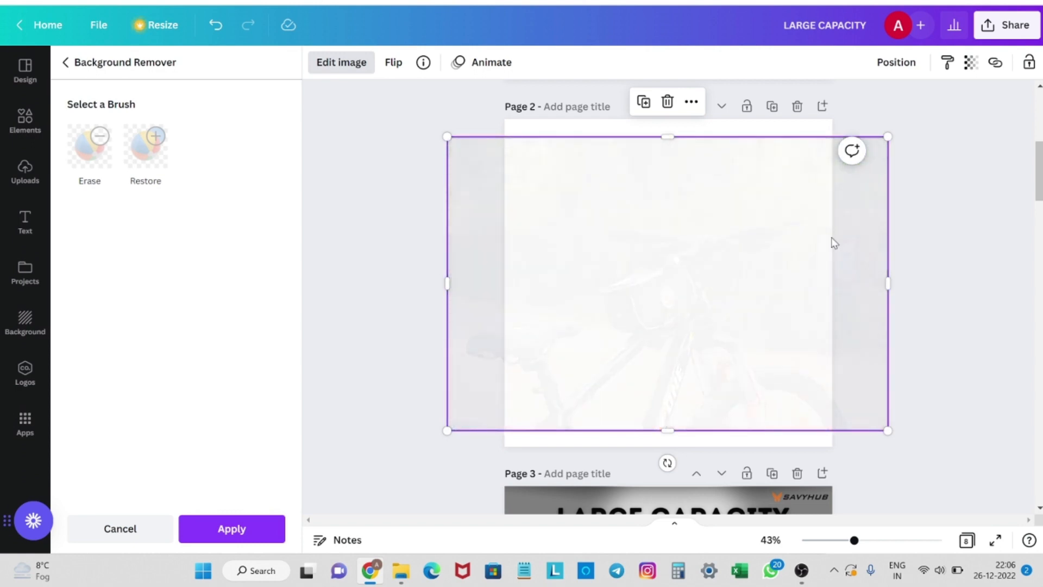
pyautogui.click(926, 247)
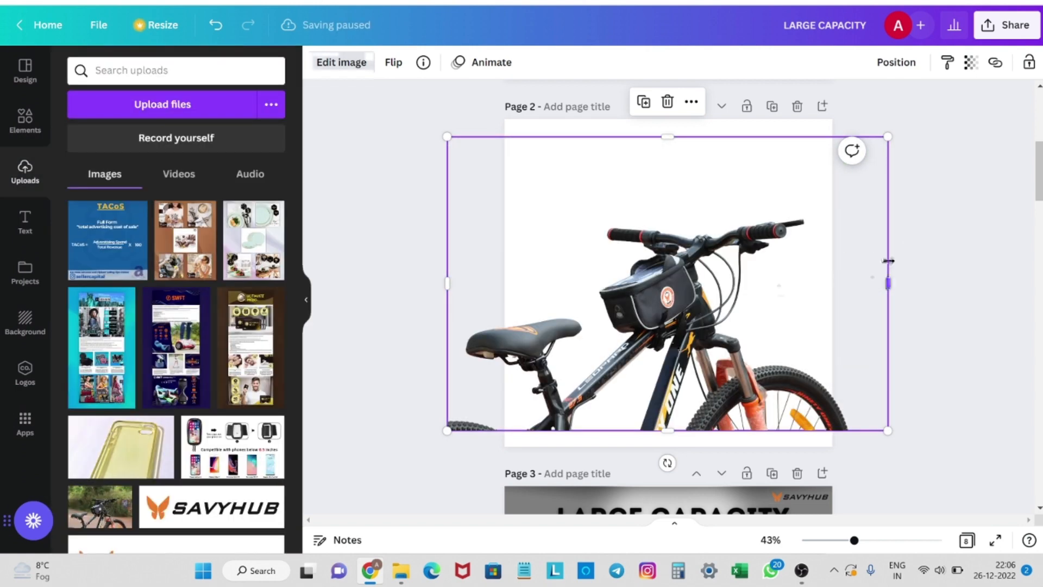
# Reposition the bicycle cutout on page 2 so the saddle sits inside the page and the front wheel overhangs its opposite edge.
pyautogui.click(951, 276)
pyautogui.click(775, 333)
pyautogui.moveTo(775, 333); pyautogui.dragTo(811, 308)
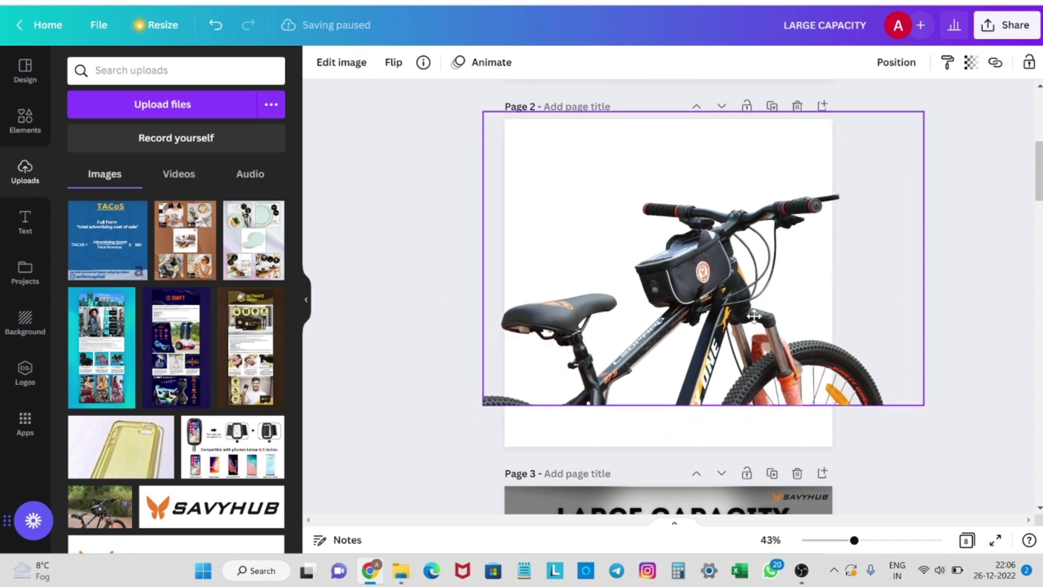
pyautogui.click(971, 321)
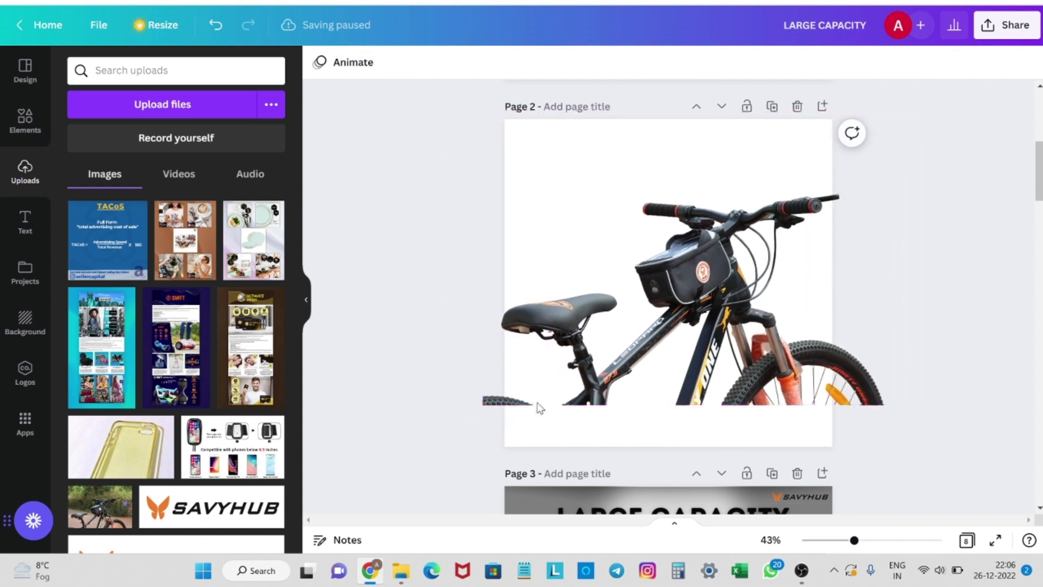
pyautogui.click(637, 340)
pyautogui.moveTo(637, 339); pyautogui.dragTo(639, 348)
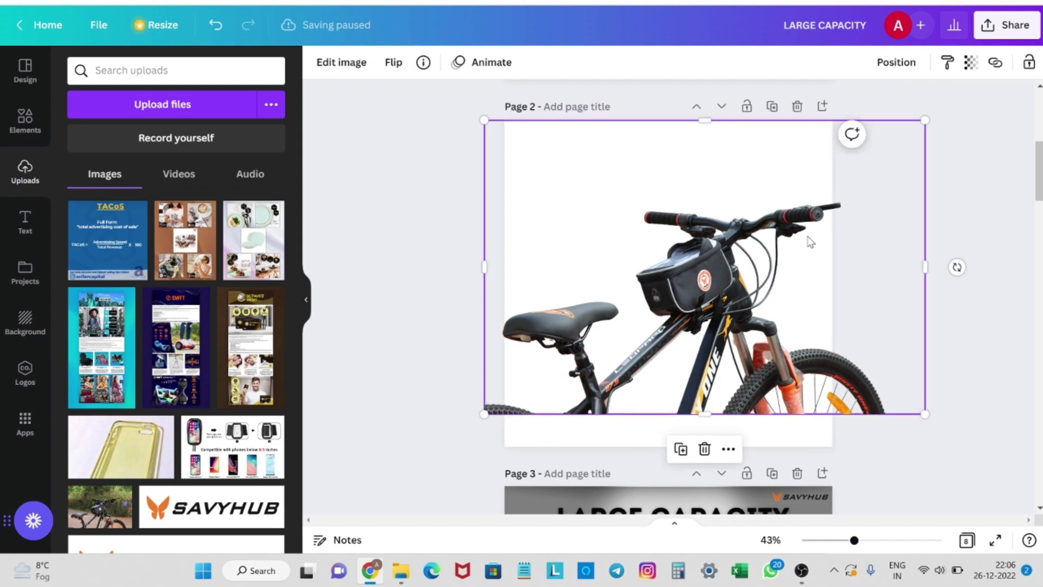
# Erase the saddle, seat post, rear frame and rear wheel from the bicycle cutout with the Background Remover's Erase brush at size 25.
pyautogui.scroll(10, 725, 320)
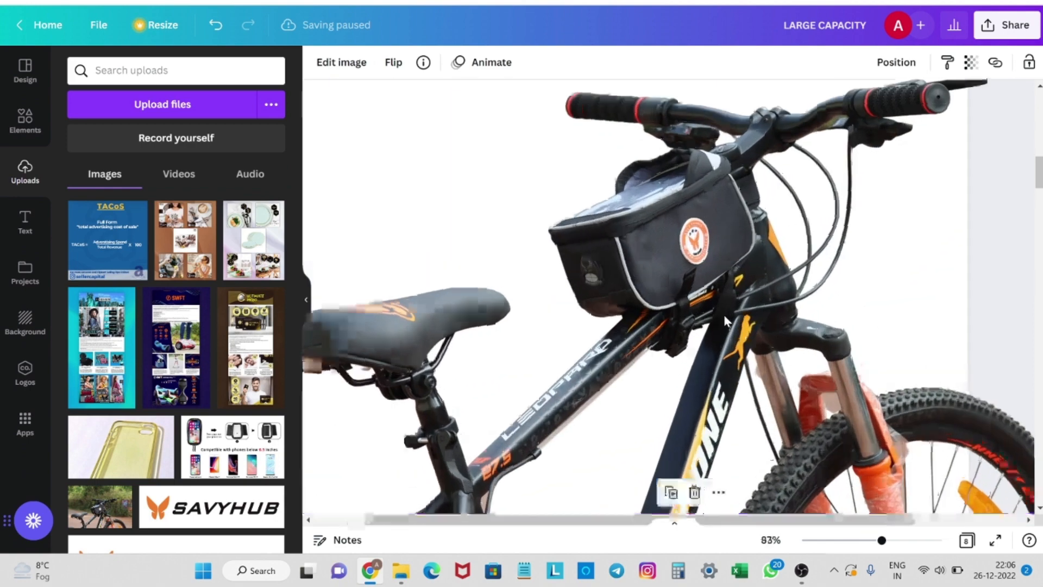
pyautogui.scroll(5, 800, 279)
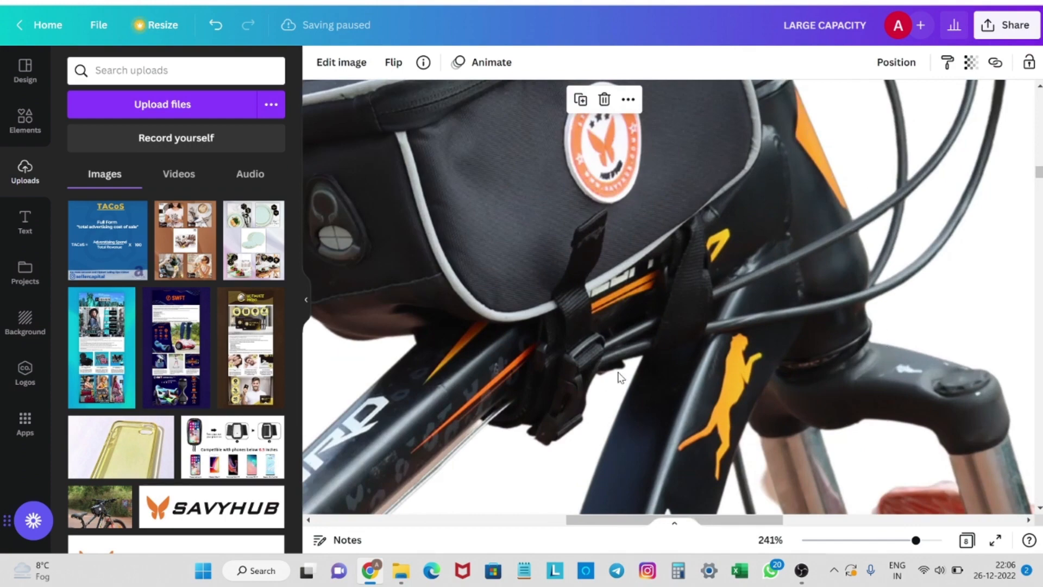
pyautogui.scroll(-15, 619, 378)
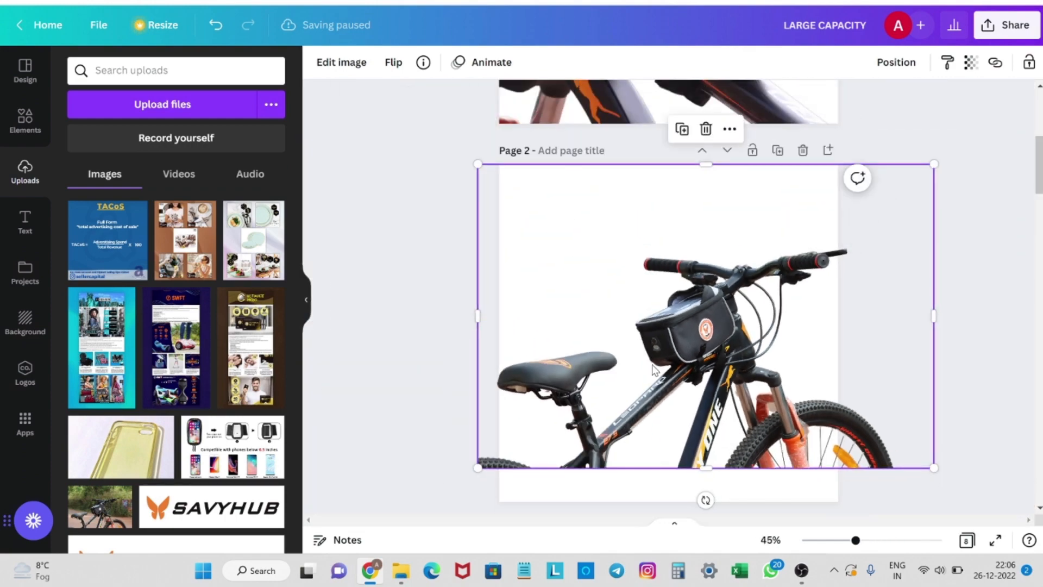
pyautogui.rightClick(653, 368)
pyautogui.click(592, 351)
pyautogui.click(349, 71)
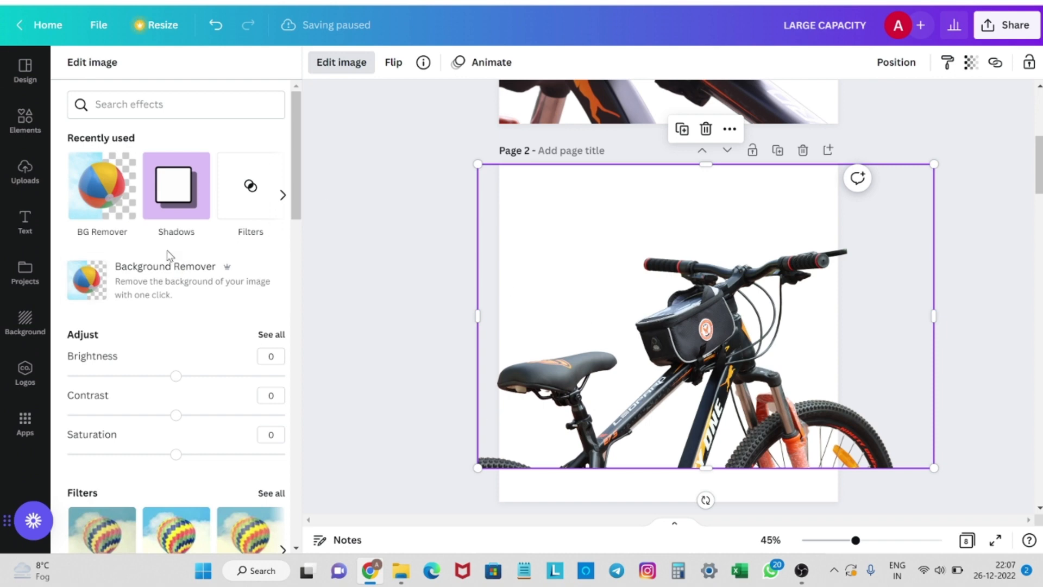
pyautogui.click(168, 278)
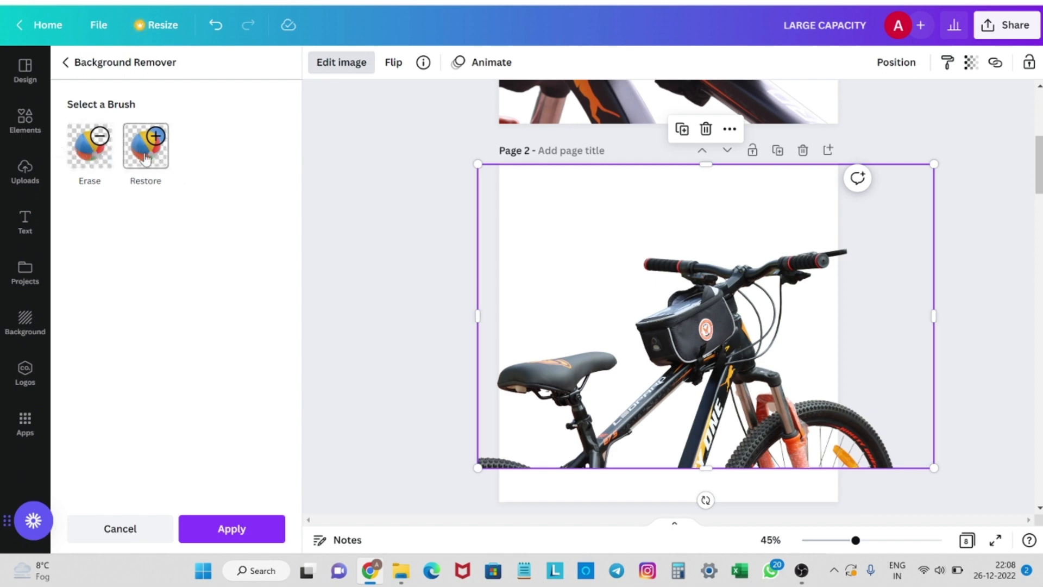
pyautogui.click(100, 154)
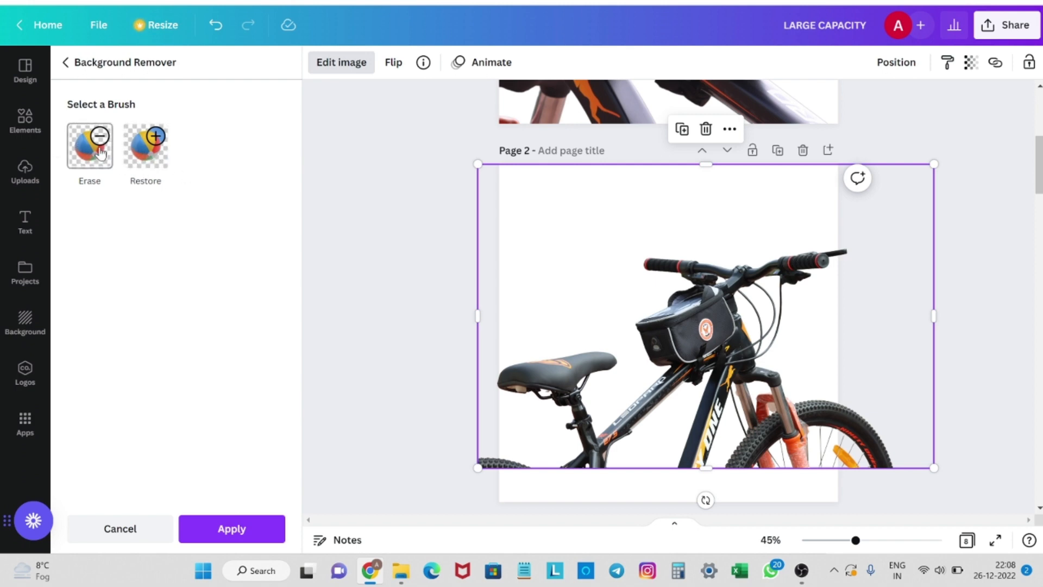
pyautogui.moveTo(591, 389)
pyautogui.mouseDown()
pyautogui.moveTo(570, 348)
pyautogui.moveTo(521, 355)
pyautogui.moveTo(517, 386)
pyautogui.moveTo(571, 401)
pyautogui.moveTo(568, 384)
pyautogui.moveTo(538, 371)
pyautogui.moveTo(590, 376)
pyautogui.moveTo(591, 354)
pyautogui.moveTo(633, 397)
pyautogui.moveTo(599, 438)
pyautogui.moveTo(508, 360)
pyautogui.moveTo(584, 465)
pyautogui.moveTo(475, 390)
pyautogui.moveTo(459, 394)
pyautogui.moveTo(514, 416)
pyautogui.moveTo(503, 439)
pyautogui.moveTo(603, 376)
pyautogui.moveTo(601, 402)
pyautogui.mouseUp()
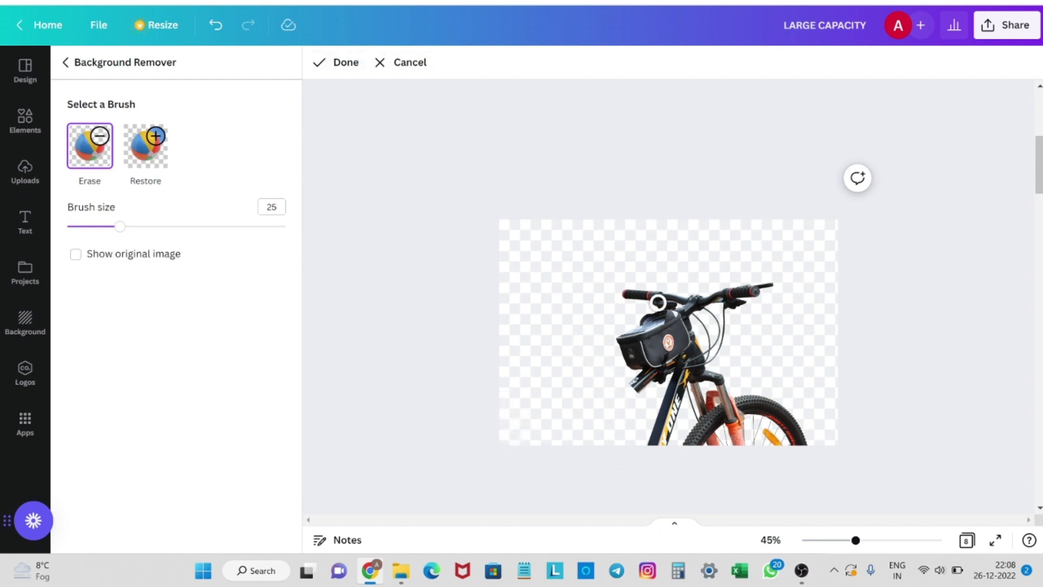
# Restore the saddle, seat post and rear frame tube with the Restore brush at size 25, and finish the background edit.
pyautogui.click(146, 146)
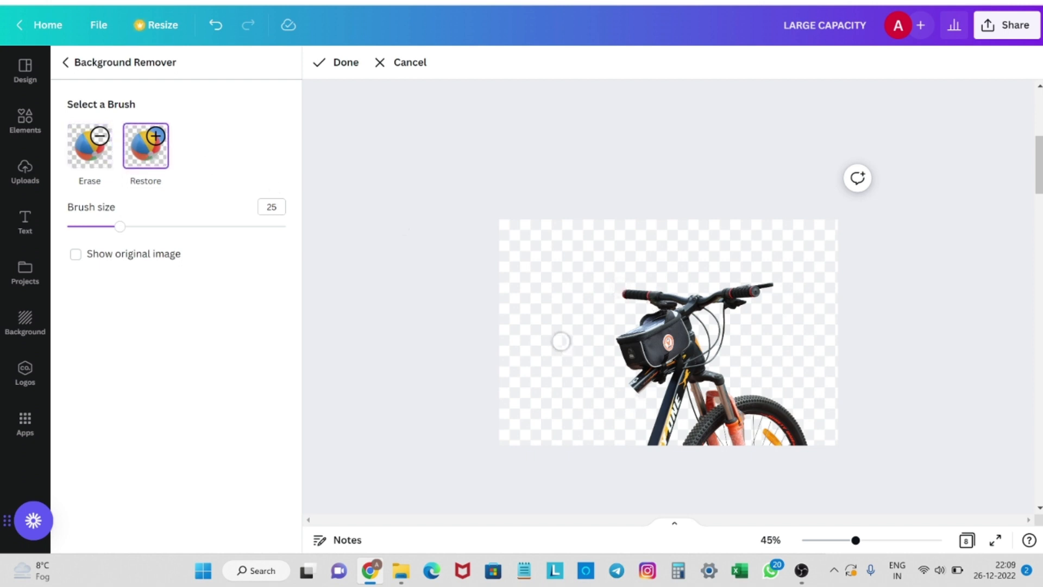
pyautogui.moveTo(588, 363)
pyautogui.mouseDown()
pyautogui.moveTo(614, 421)
pyautogui.moveTo(577, 404)
pyautogui.moveTo(601, 432)
pyautogui.moveTo(582, 424)
pyautogui.moveTo(576, 434)
pyautogui.moveTo(628, 387)
pyautogui.moveTo(573, 372)
pyautogui.moveTo(549, 383)
pyautogui.moveTo(557, 399)
pyautogui.mouseUp()
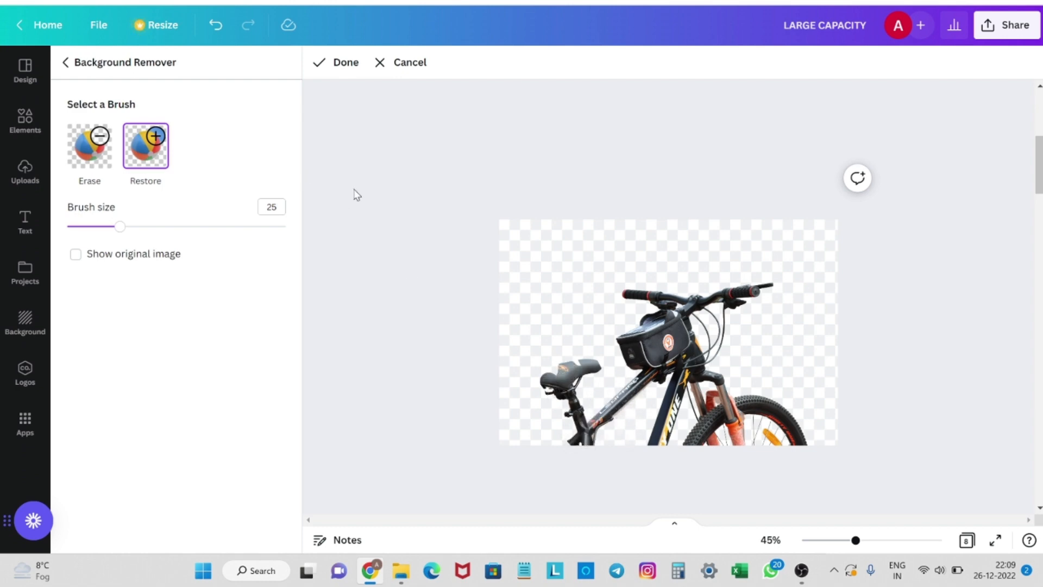
pyautogui.click(356, 64)
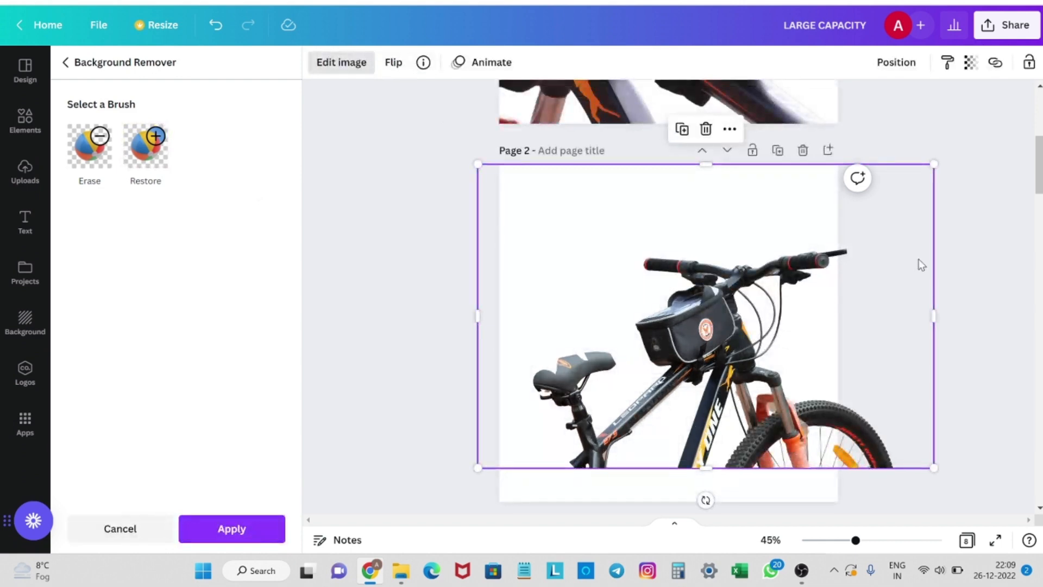
pyautogui.click(983, 264)
pyautogui.click(983, 264)
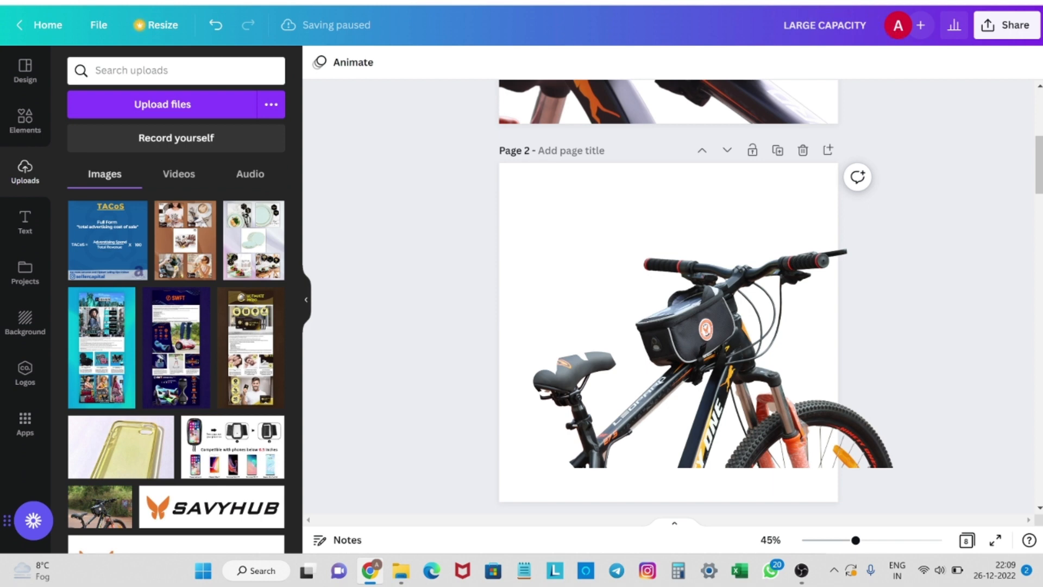
# Switch to a new browser tab and open the remove.bg website.
pyautogui.hotkey('ctrl', 'Tab')
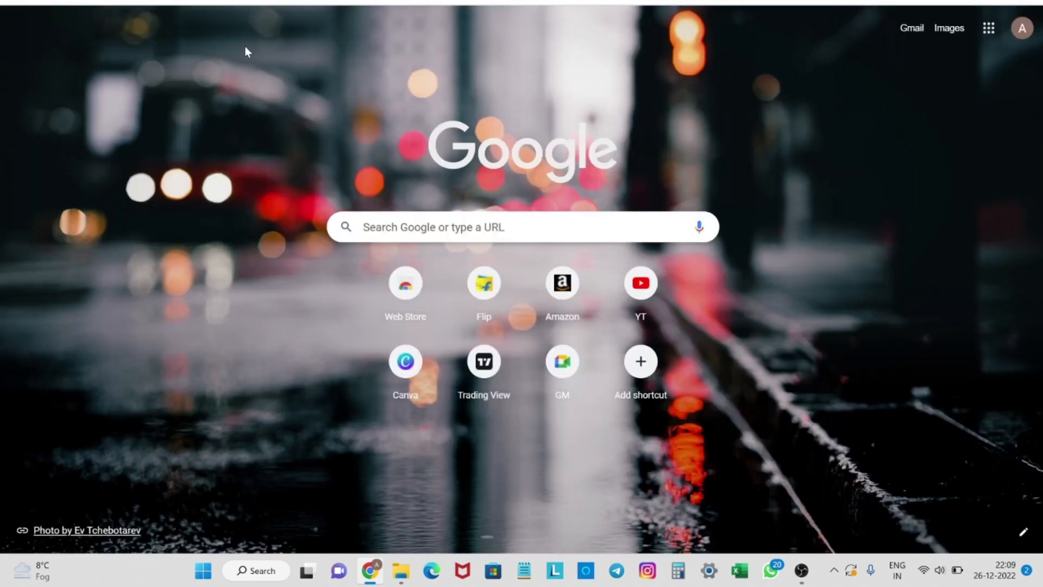
pyautogui.click(91, 1)
pyautogui.write('remove bg')
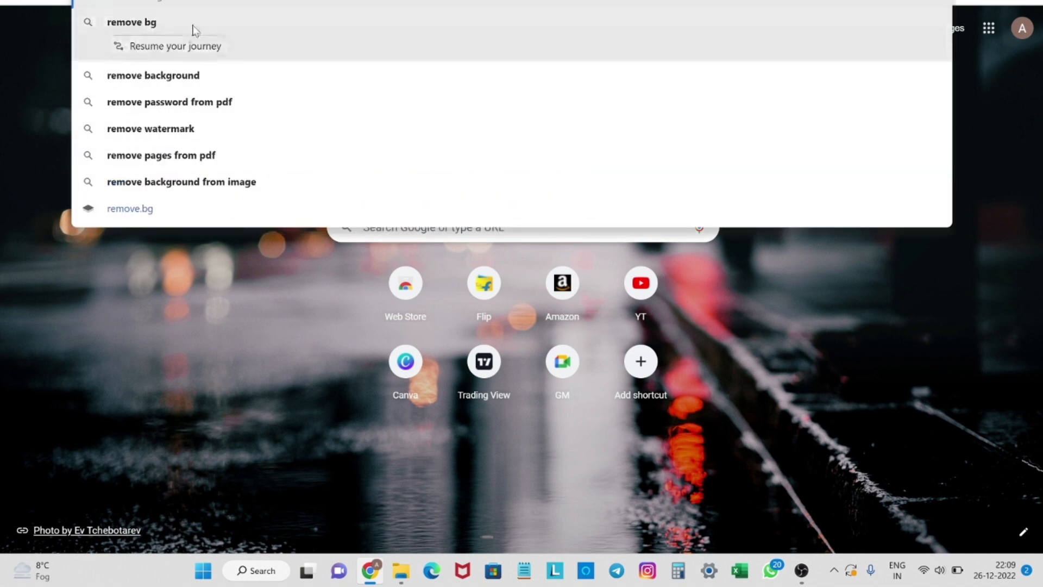
pyautogui.press('BackSpace')
pyautogui.write('o')
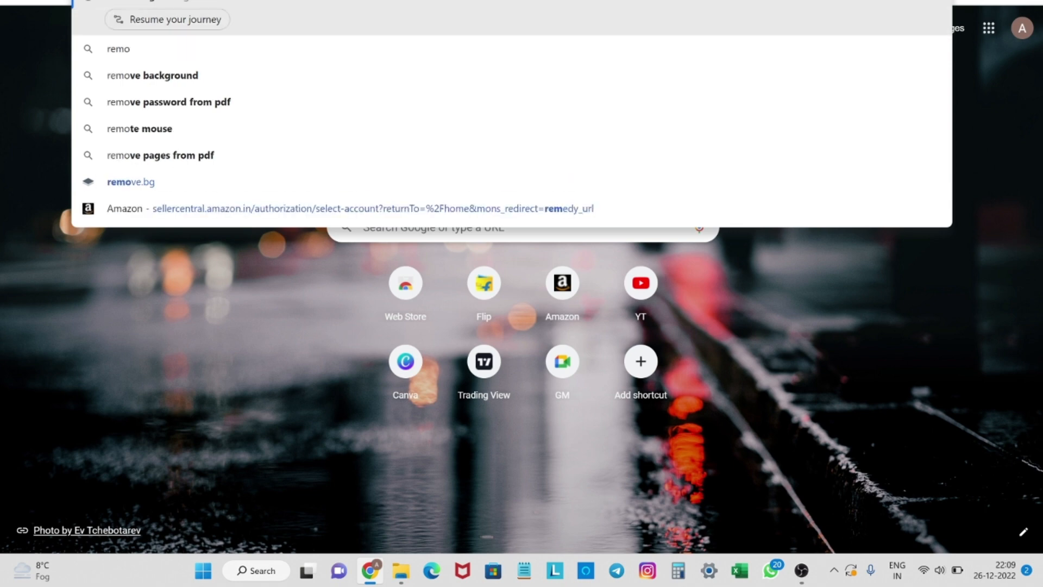
pyautogui.write('ve.bg')
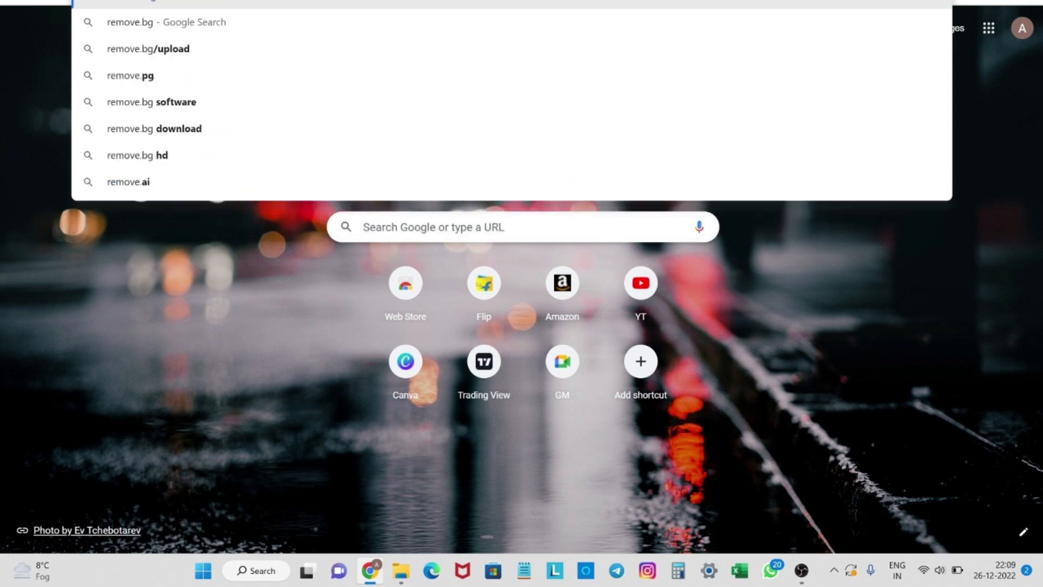
pyautogui.press('Return')
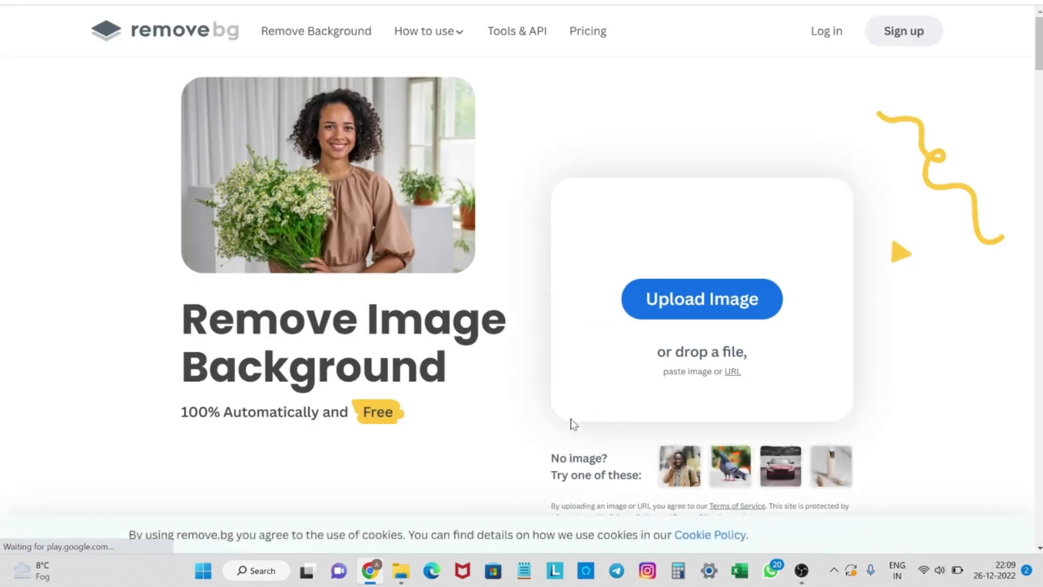
# Upload the bicycle image "LARGE CAPACITY (2)" from the Downloads folder for background removal.
pyautogui.click(662, 304)
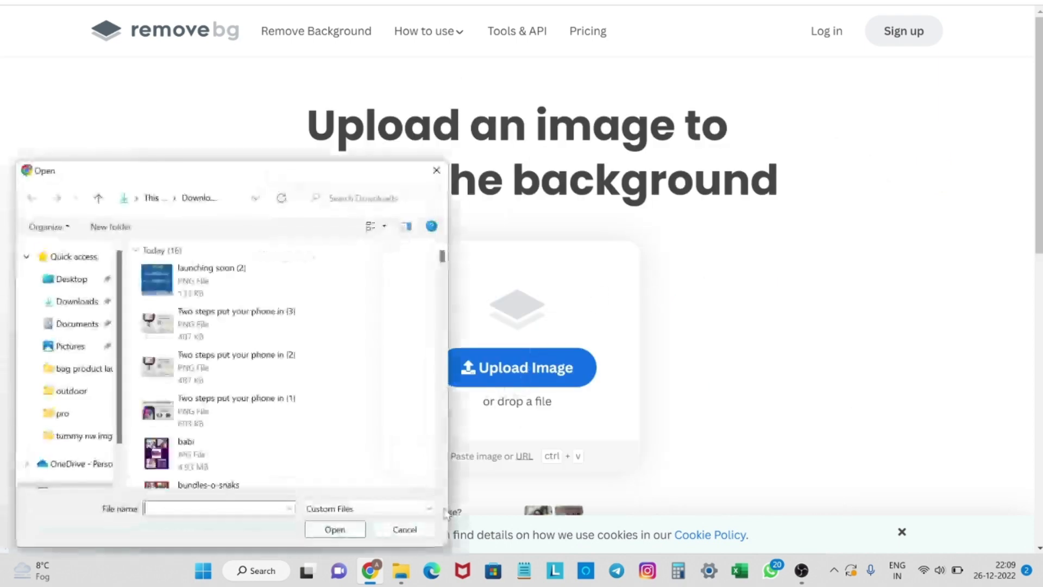
pyautogui.scroll(-10, 217, 366)
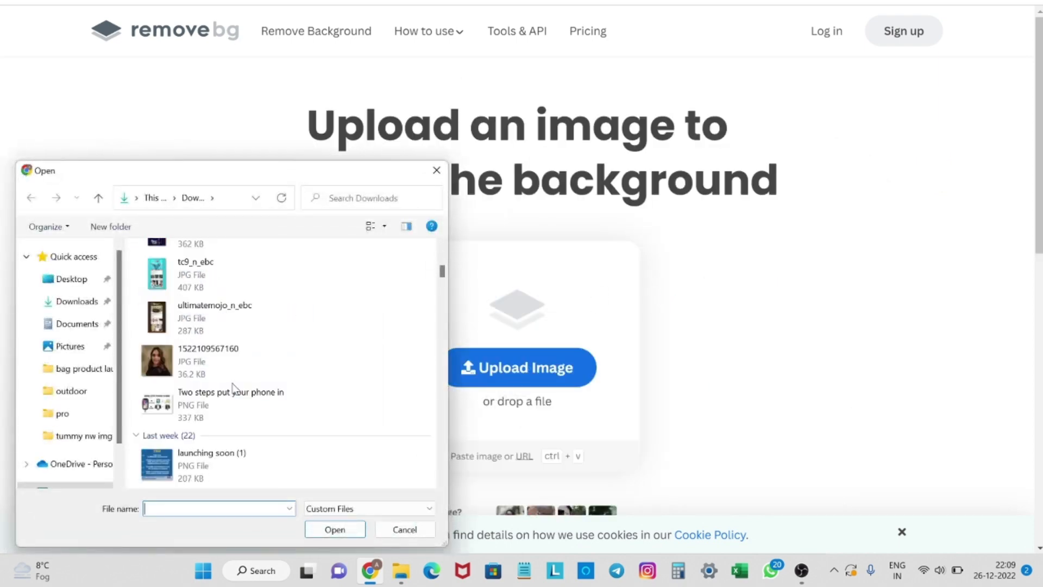
pyautogui.scroll(-3, 235, 388)
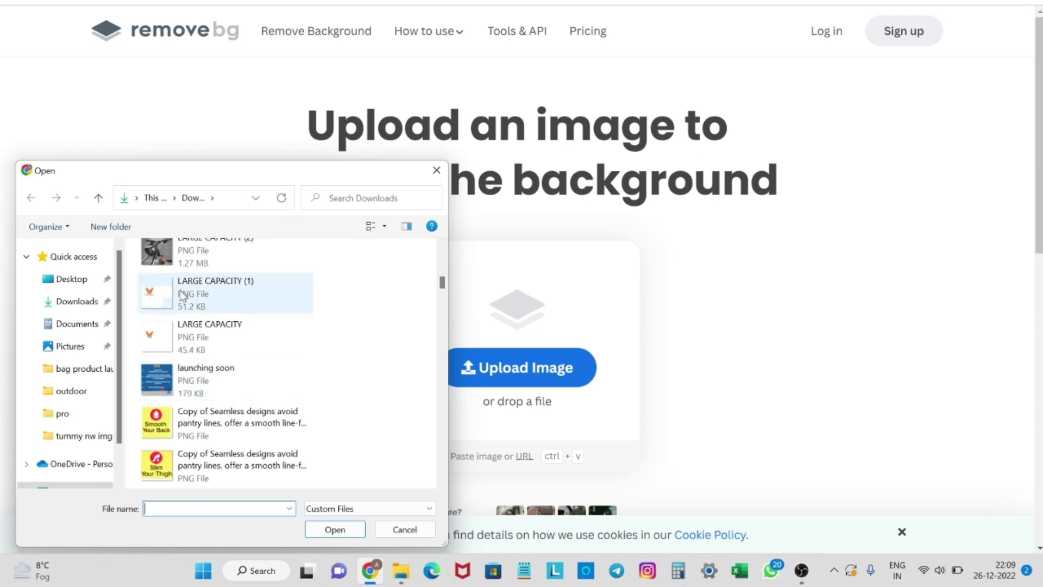
pyautogui.moveTo(198, 259); pyautogui.dragTo(528, 333)
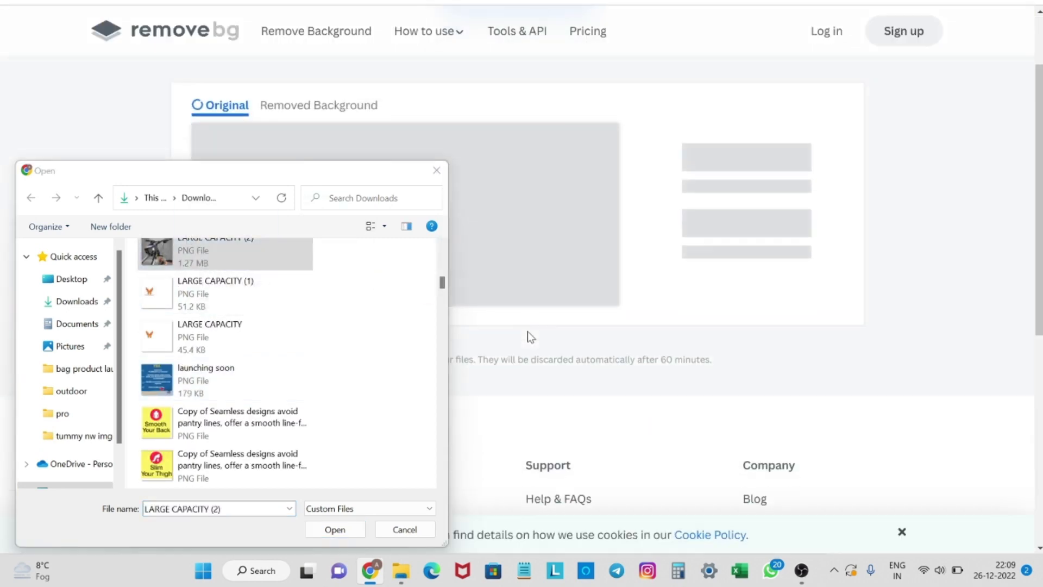
pyautogui.click(435, 171)
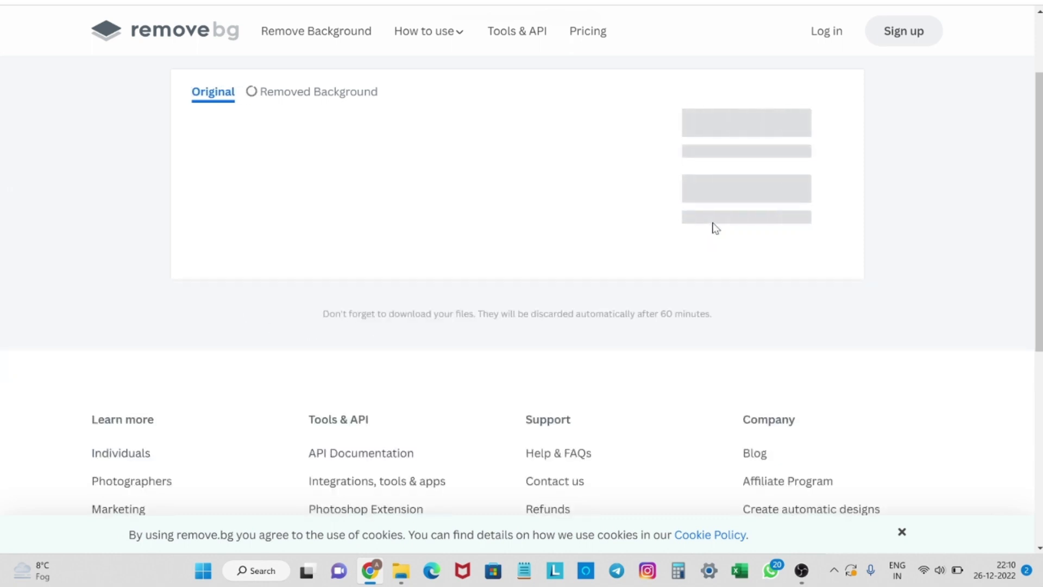
# Try to download the full 1080 × 1080 HD version of the background-free bicycle image.
pyautogui.scroll(2, 519, 294)
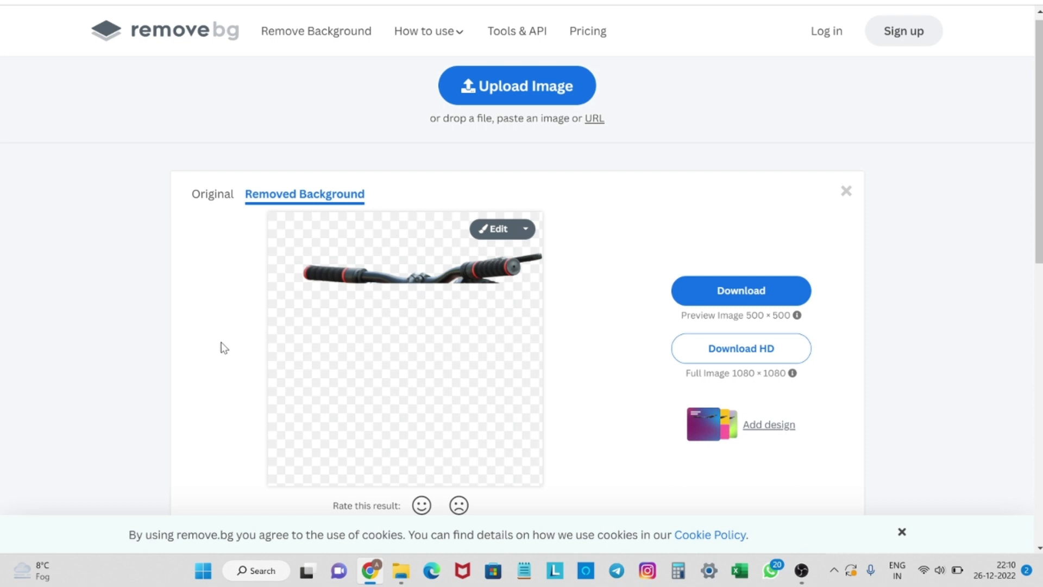
pyautogui.scroll(-1, 221, 343)
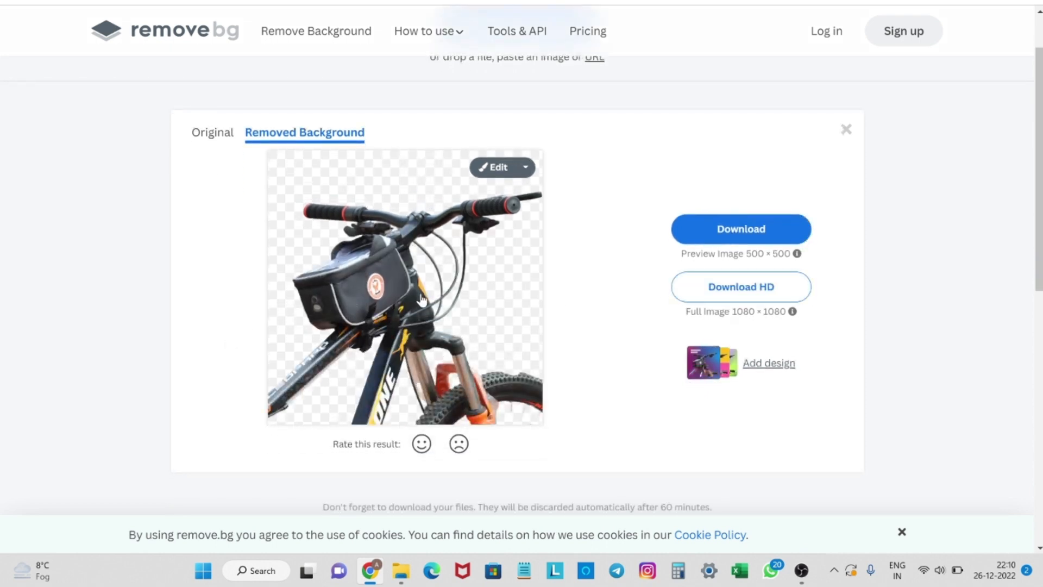
pyautogui.click(749, 220)
pyautogui.rightClick(788, 302)
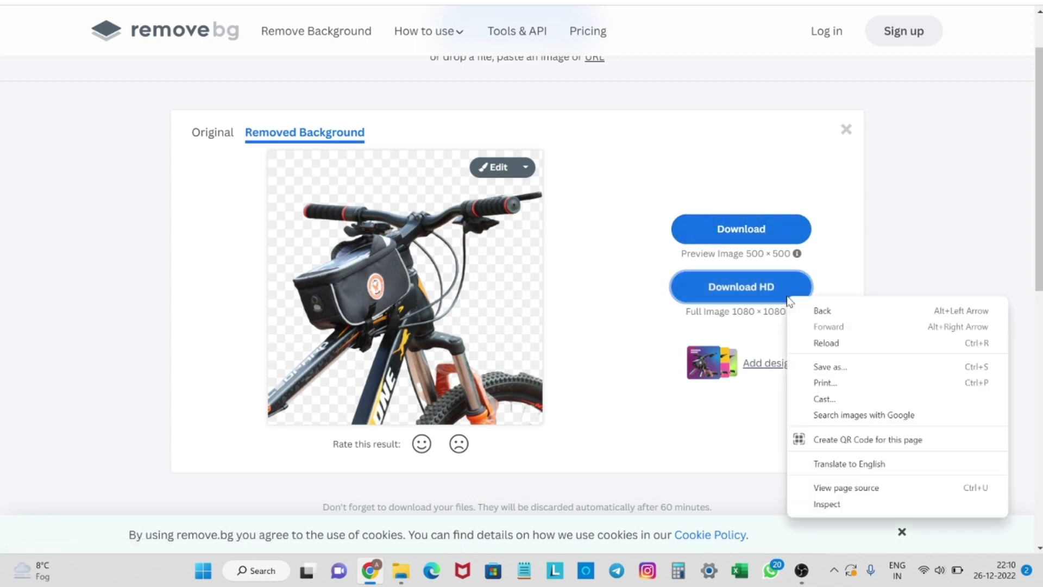
pyautogui.click(733, 291)
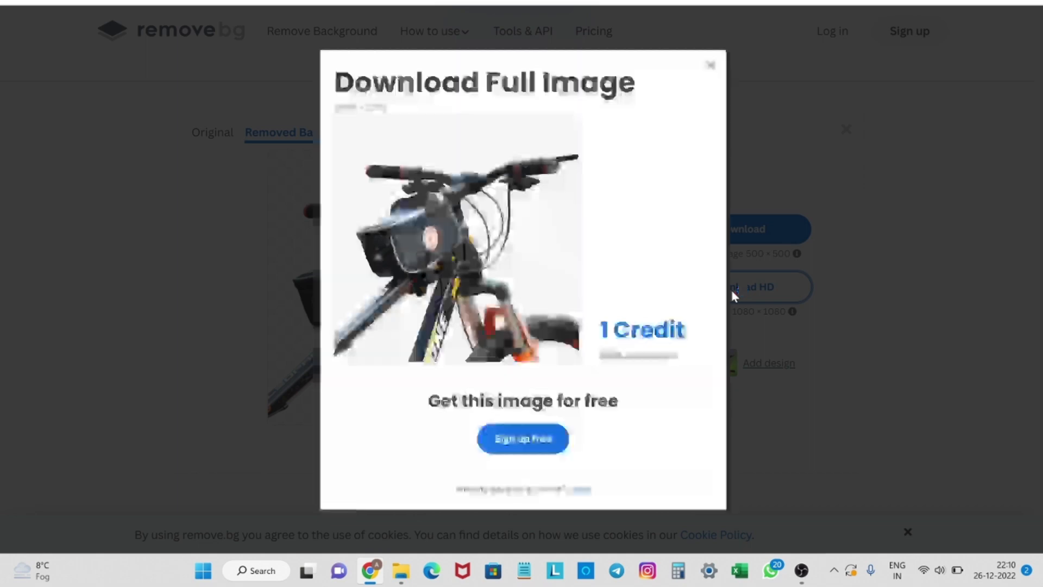
pyautogui.click(709, 59)
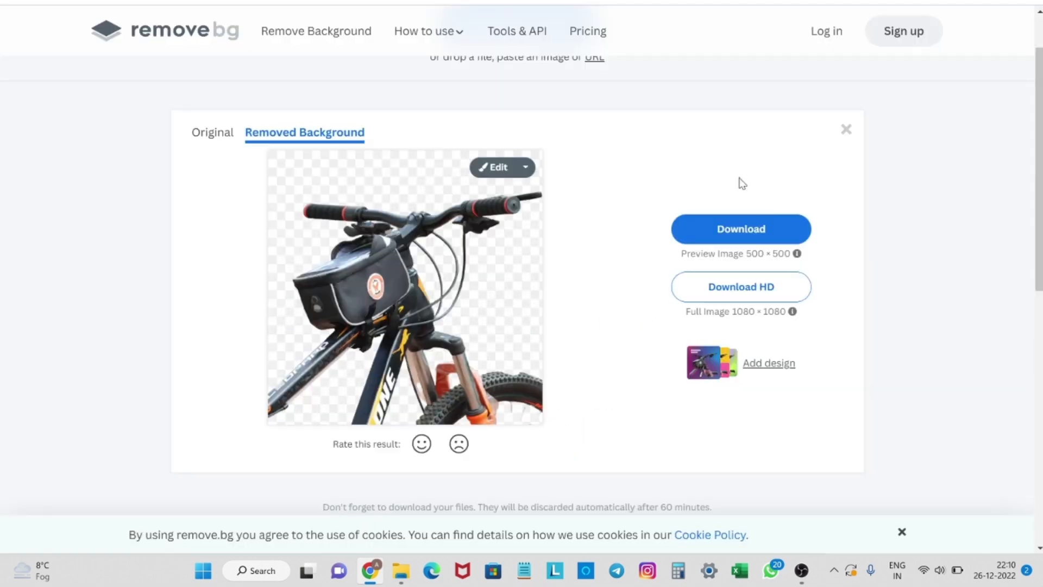
# Download the 500 × 500 preview of the background-free bicycle image and inspect the downloaded file up close in the image viewer.
pyautogui.click(742, 229)
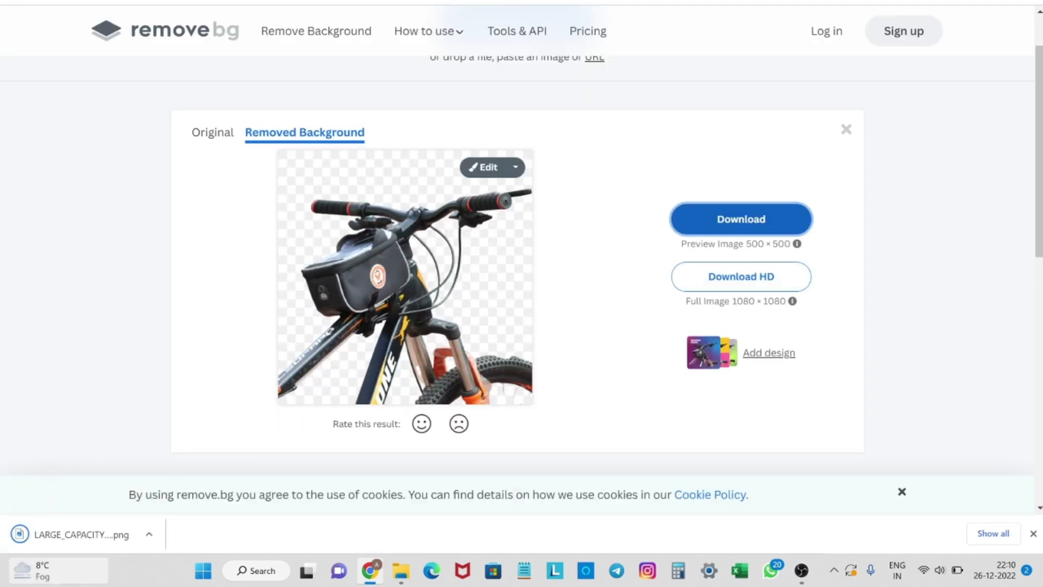
pyautogui.click(83, 534)
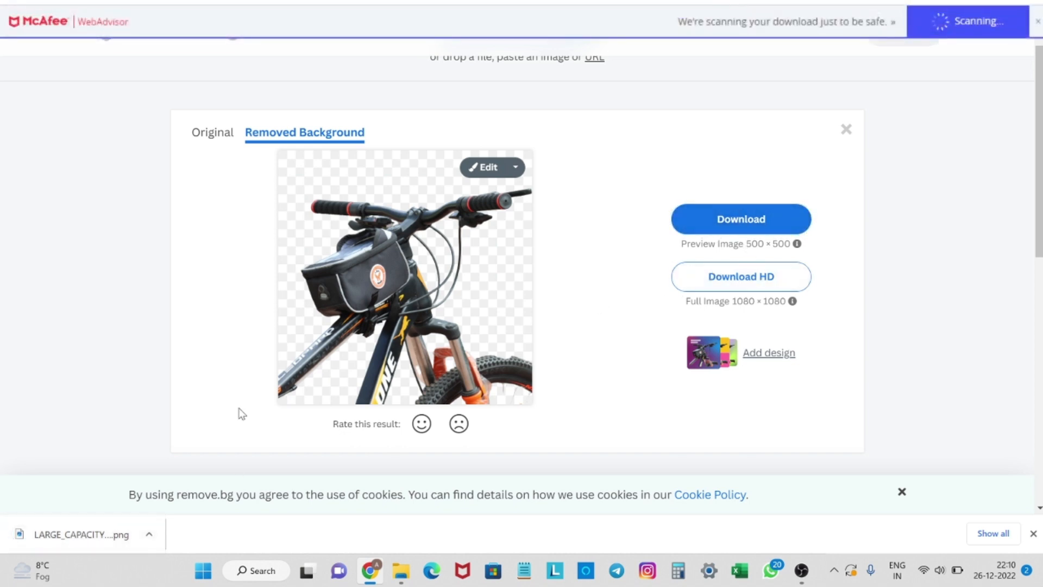
pyautogui.click(55, 545)
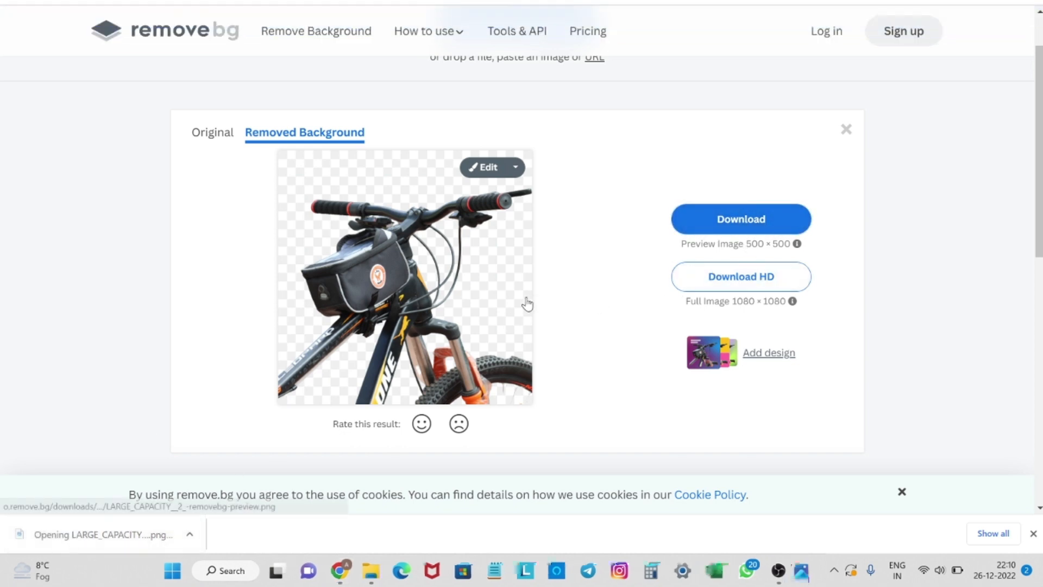
pyautogui.scroll(3, 580, 258)
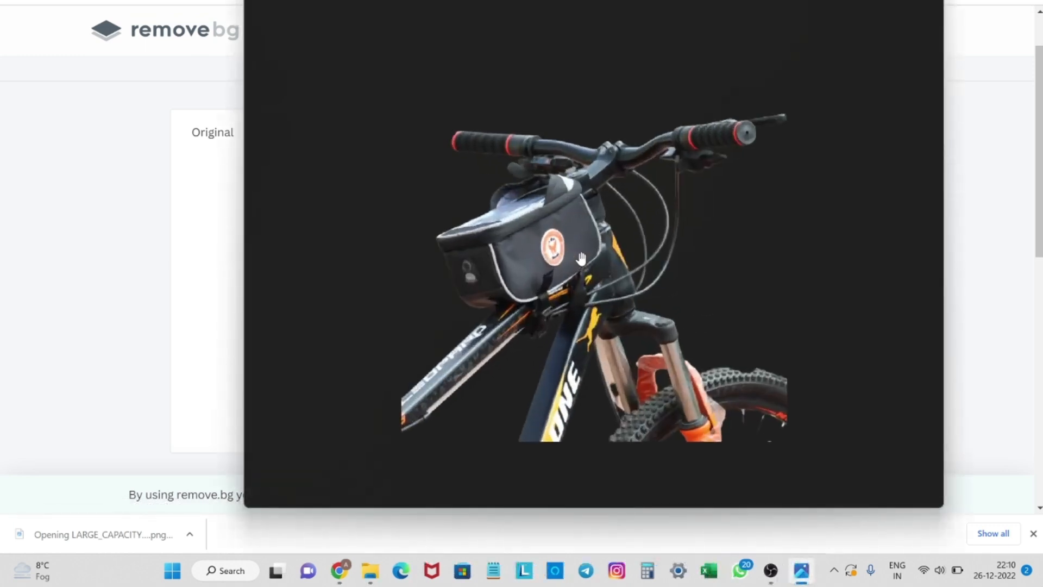
pyautogui.scroll(-3, 580, 258)
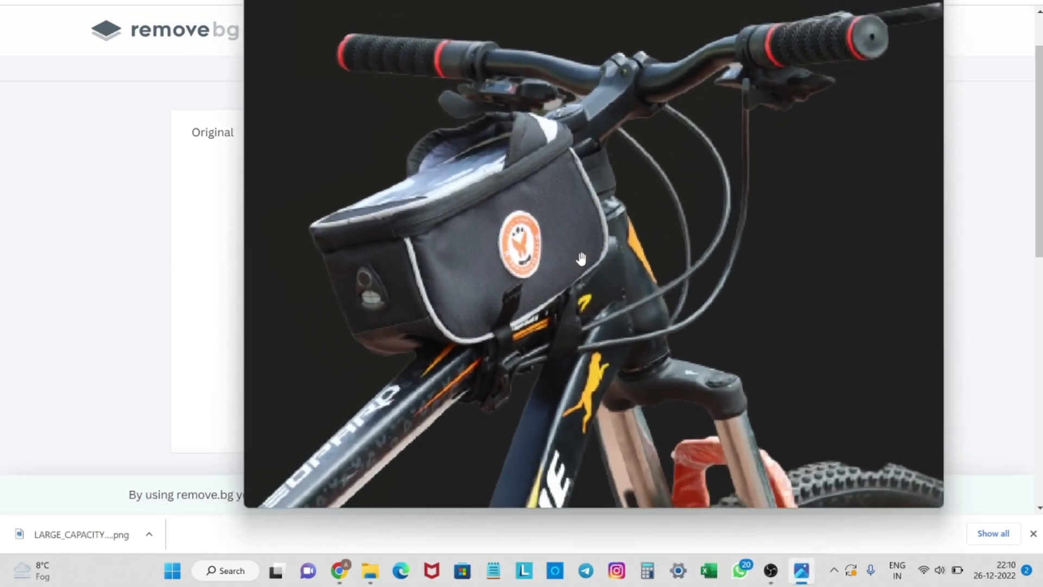
pyautogui.click(928, 1)
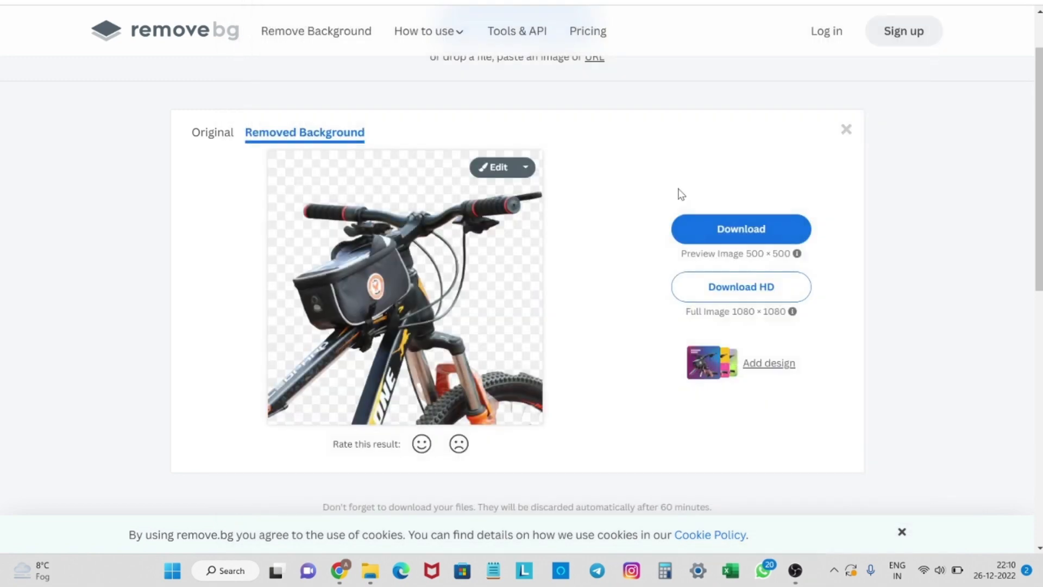